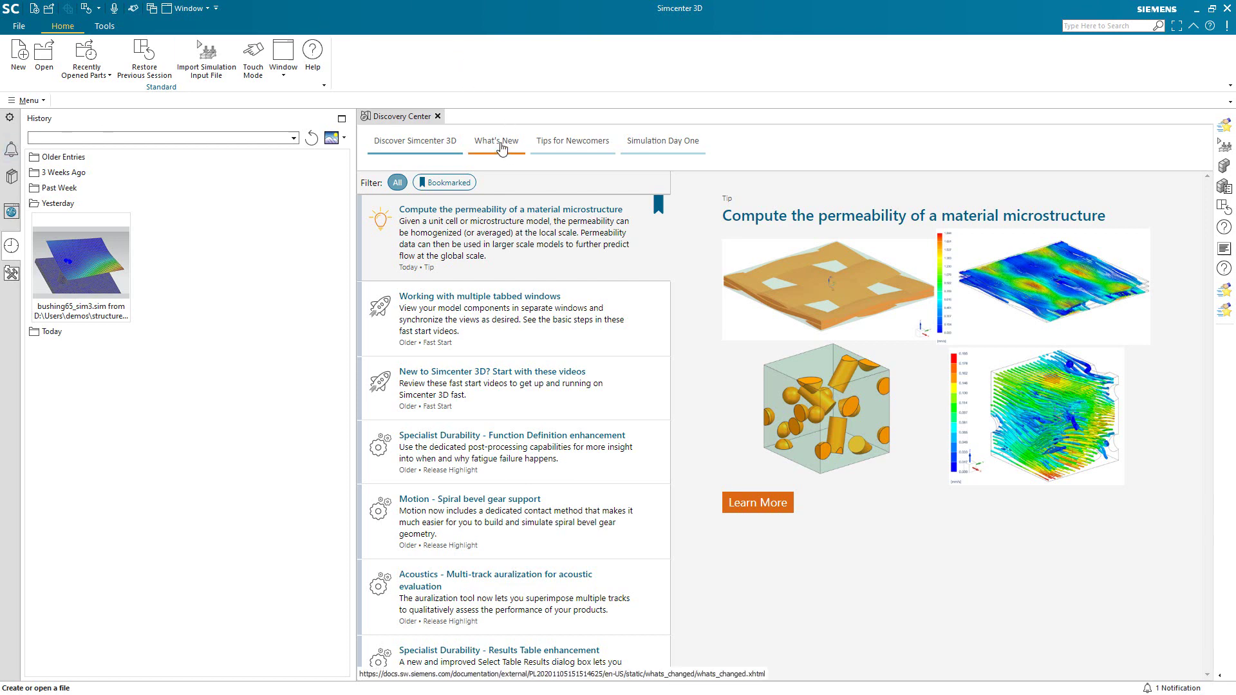
- Browse the Discovery Center's What's New, Tips for Newcomers, Simulation Day One and Discover Simcenter 3D pages
click(501, 147)
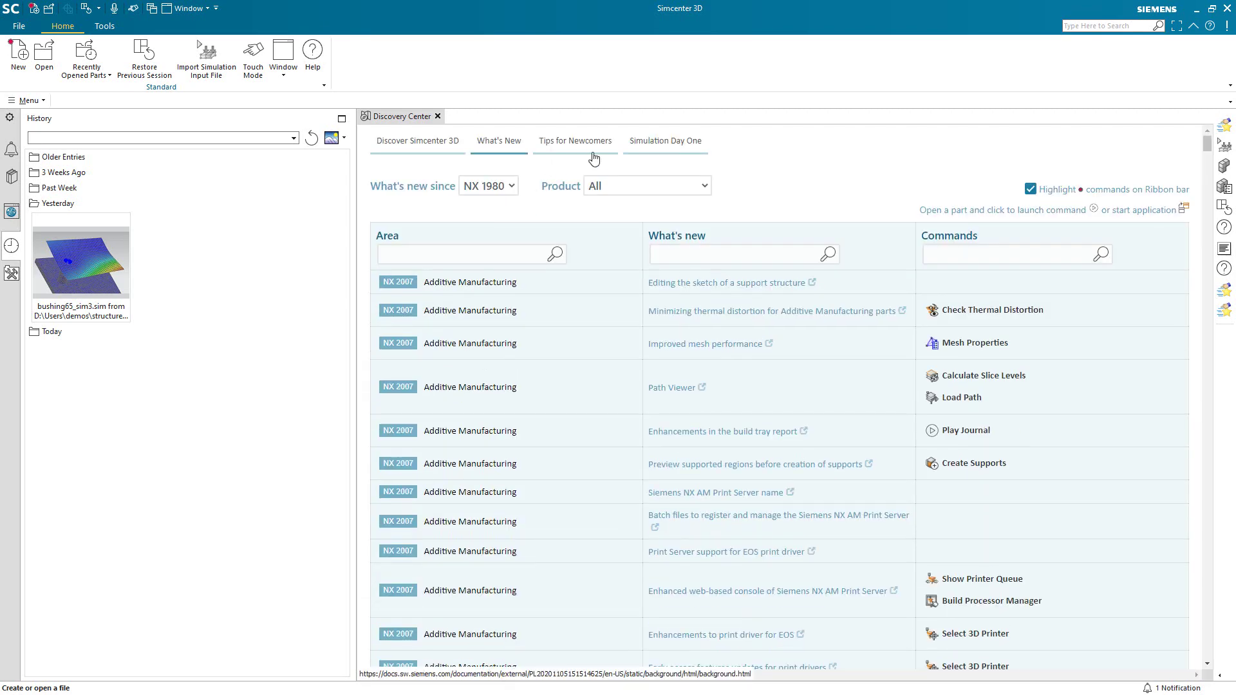
click(578, 142)
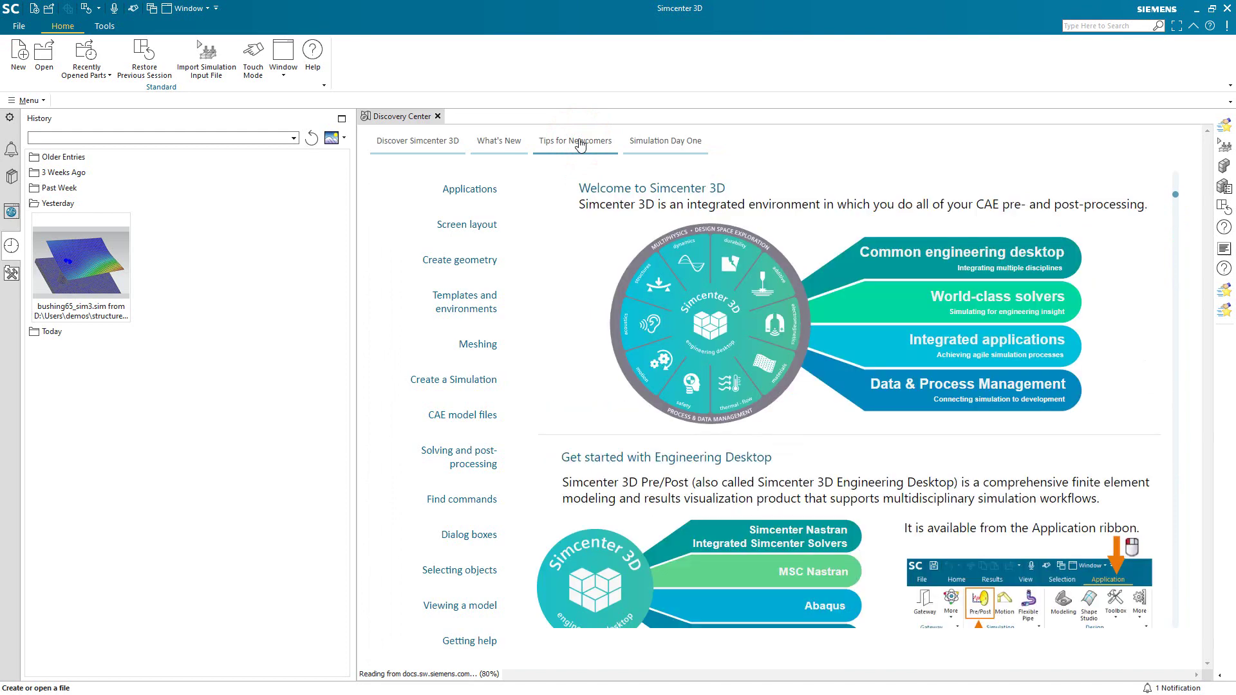
click(677, 149)
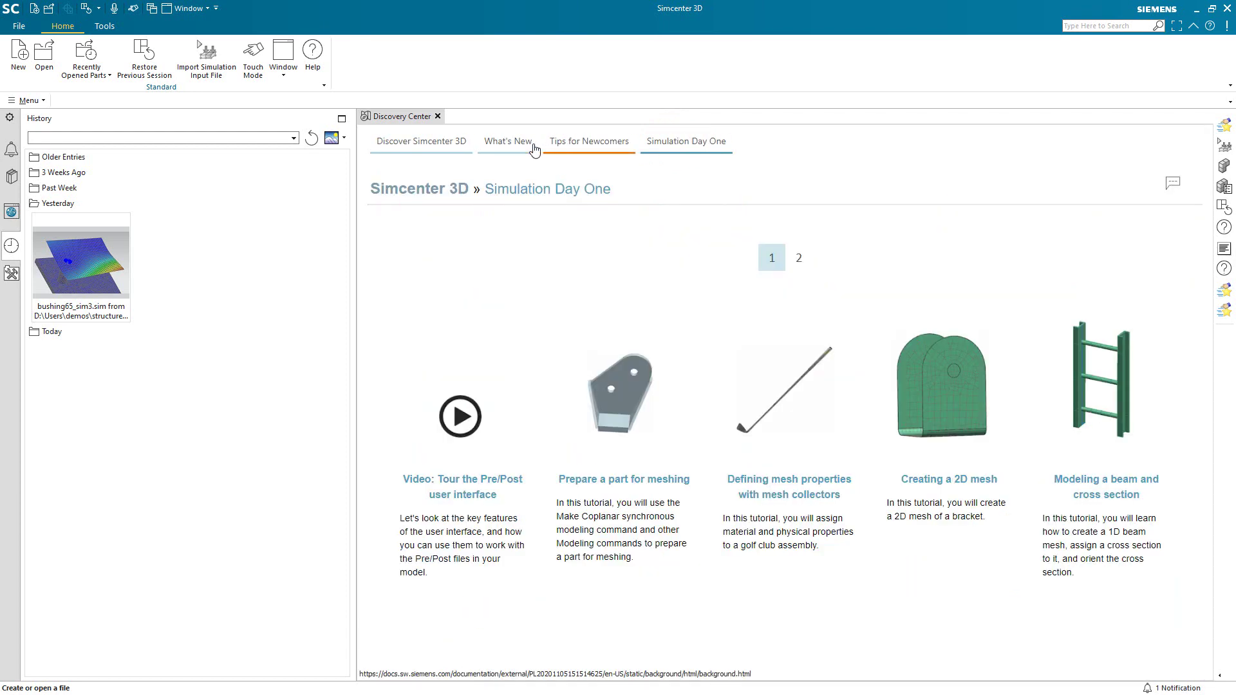
click(419, 145)
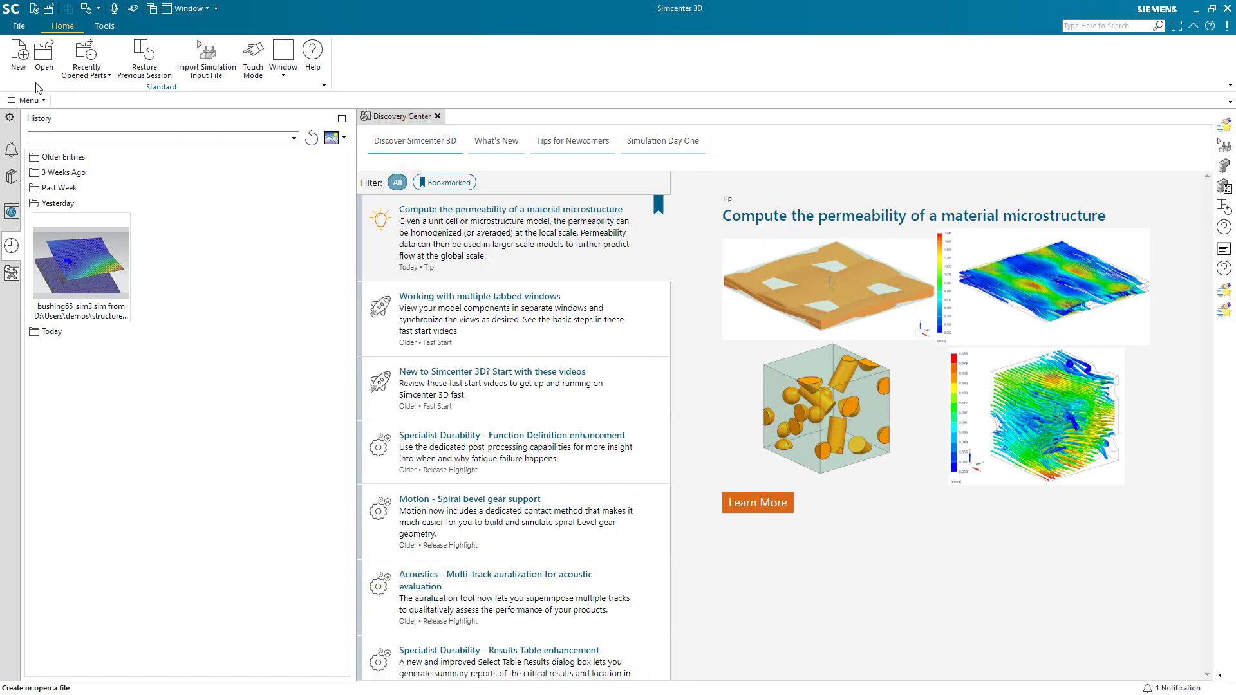
- Create the new Model part model3.prt and look over the Curve, Surface, Assemblies and Analysis tools
click(20, 65)
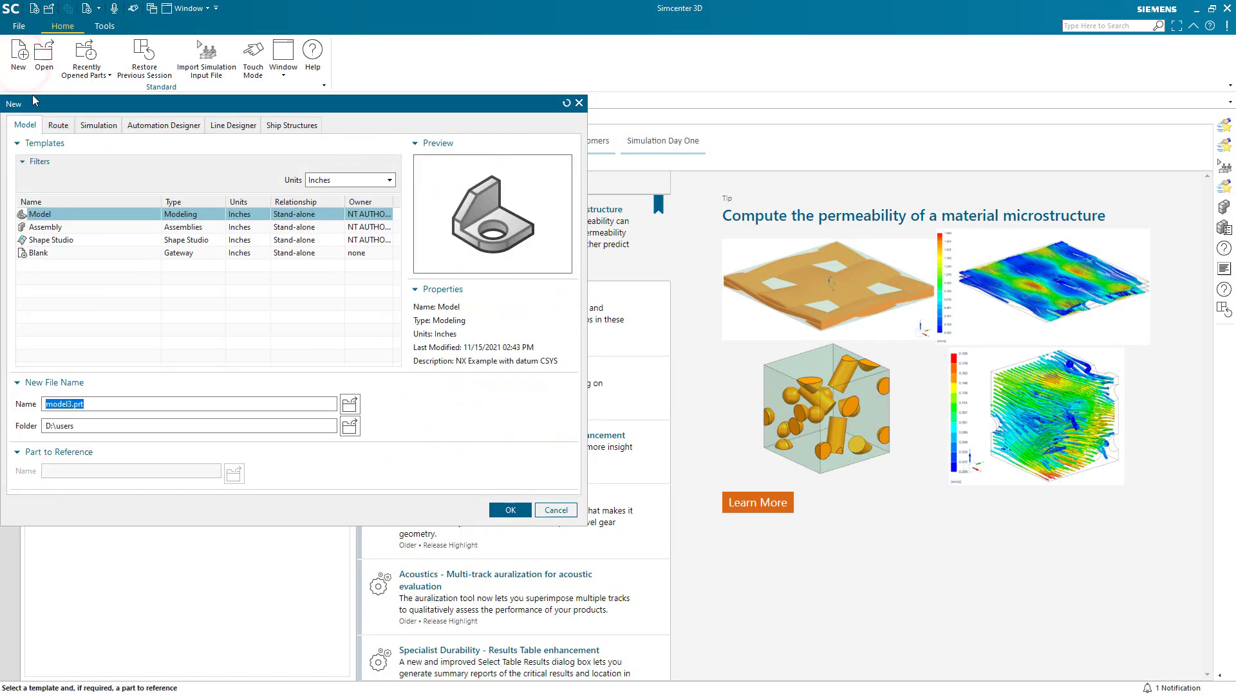
key(Return)
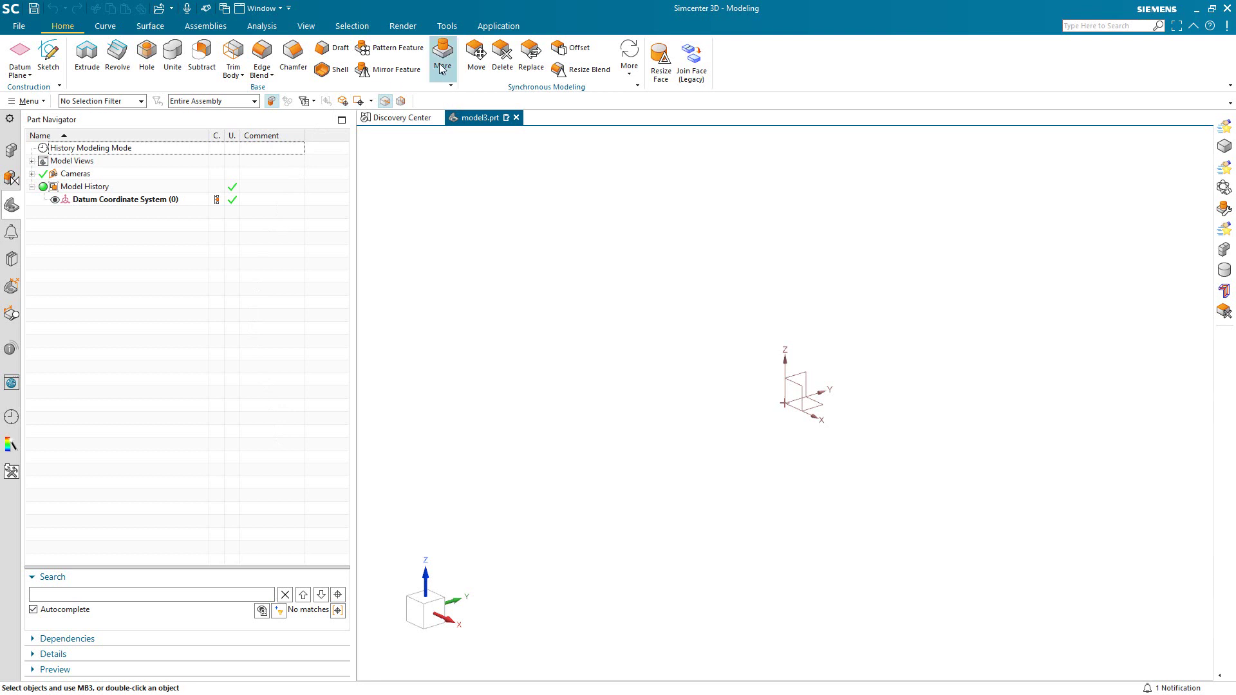
click(106, 26)
click(150, 27)
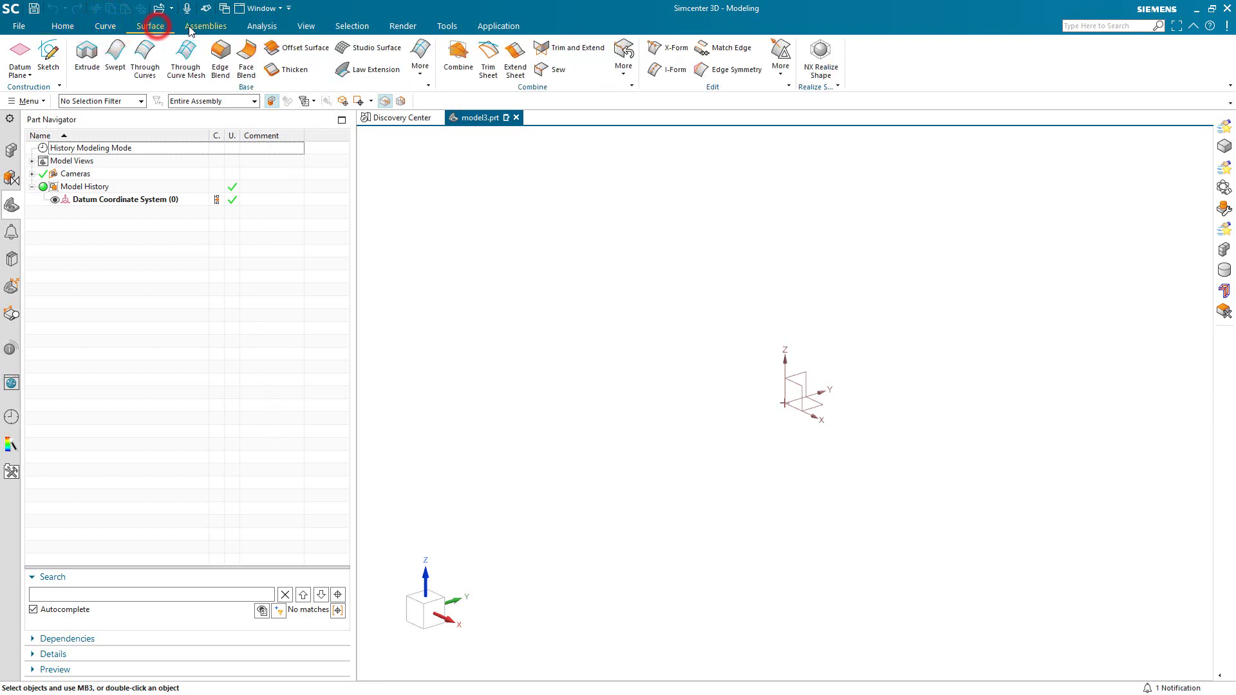
click(205, 28)
click(262, 27)
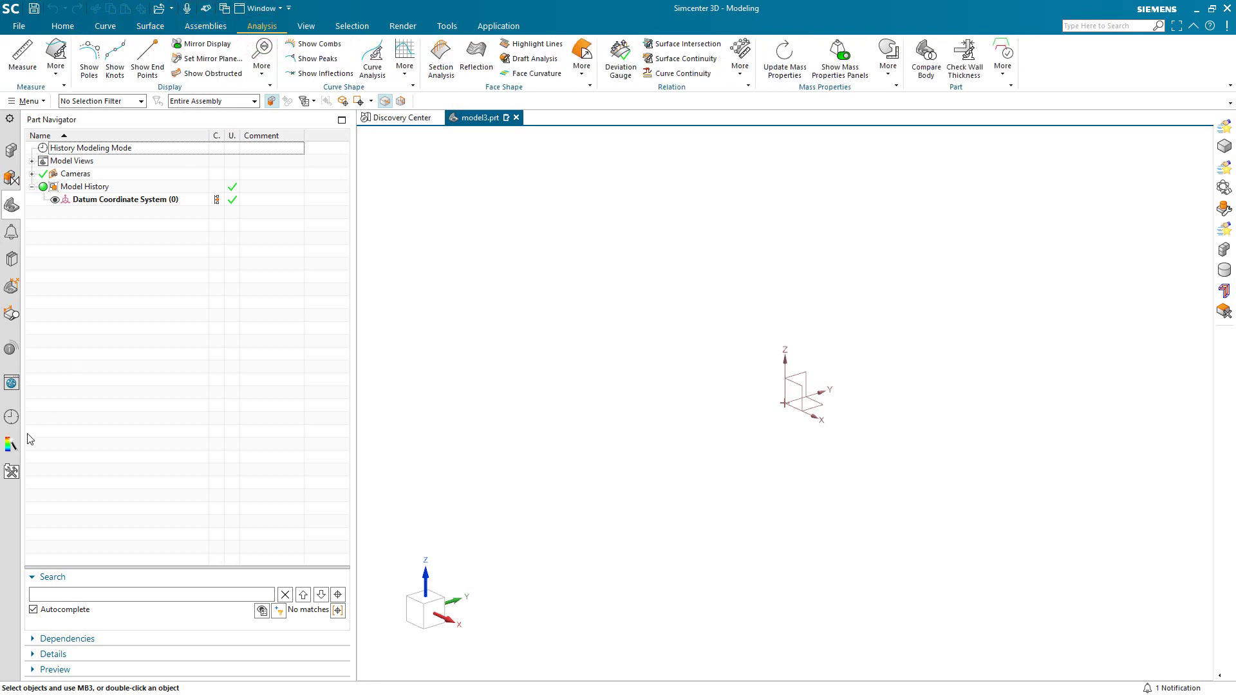
- Load the Advanced role from the Content group of the Roles list
click(12, 472)
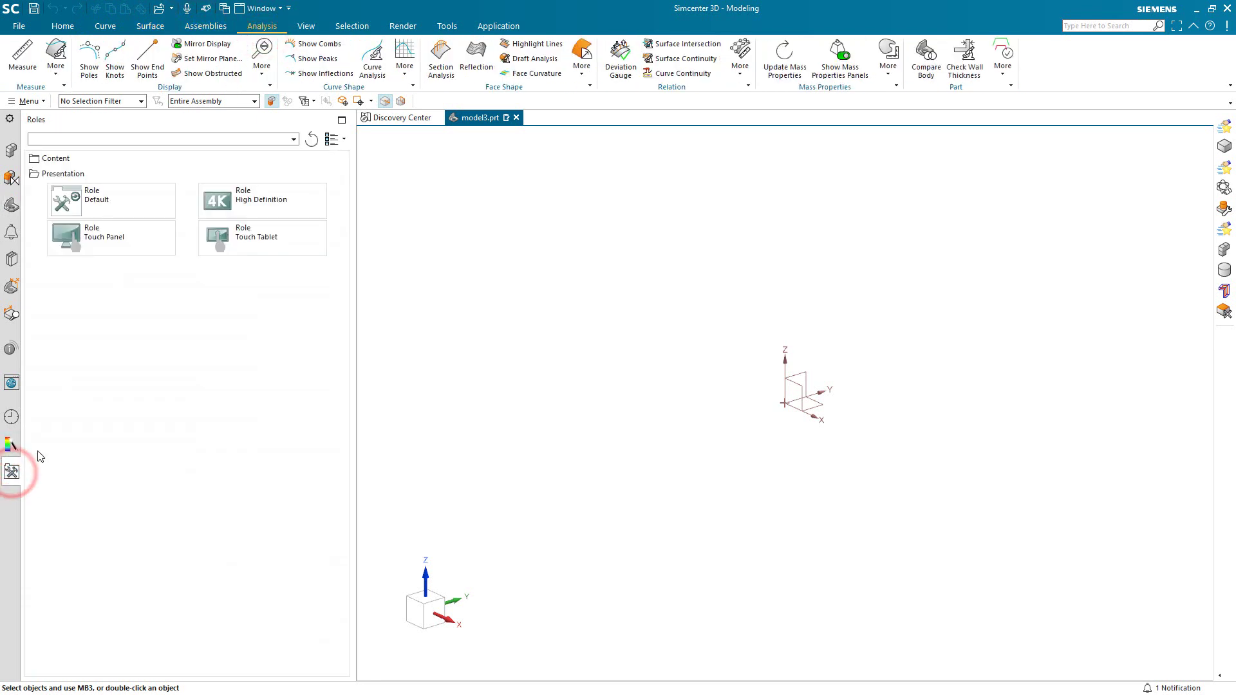
mouse_move(108, 201)
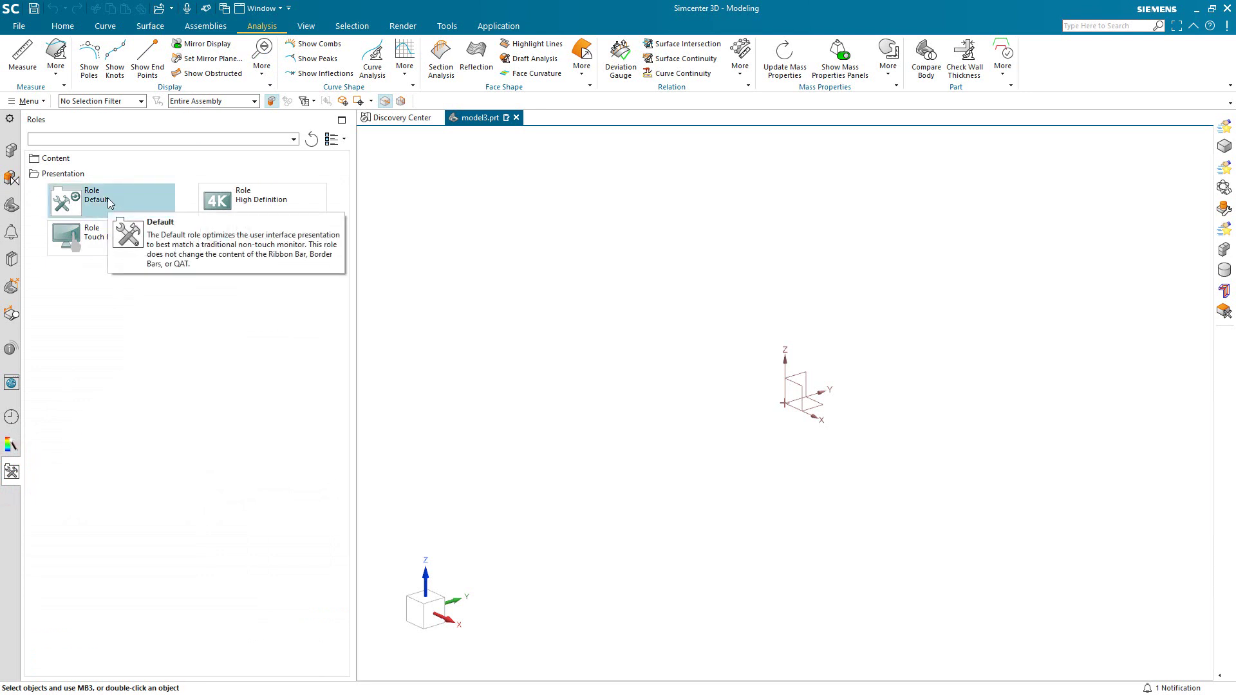
click(53, 162)
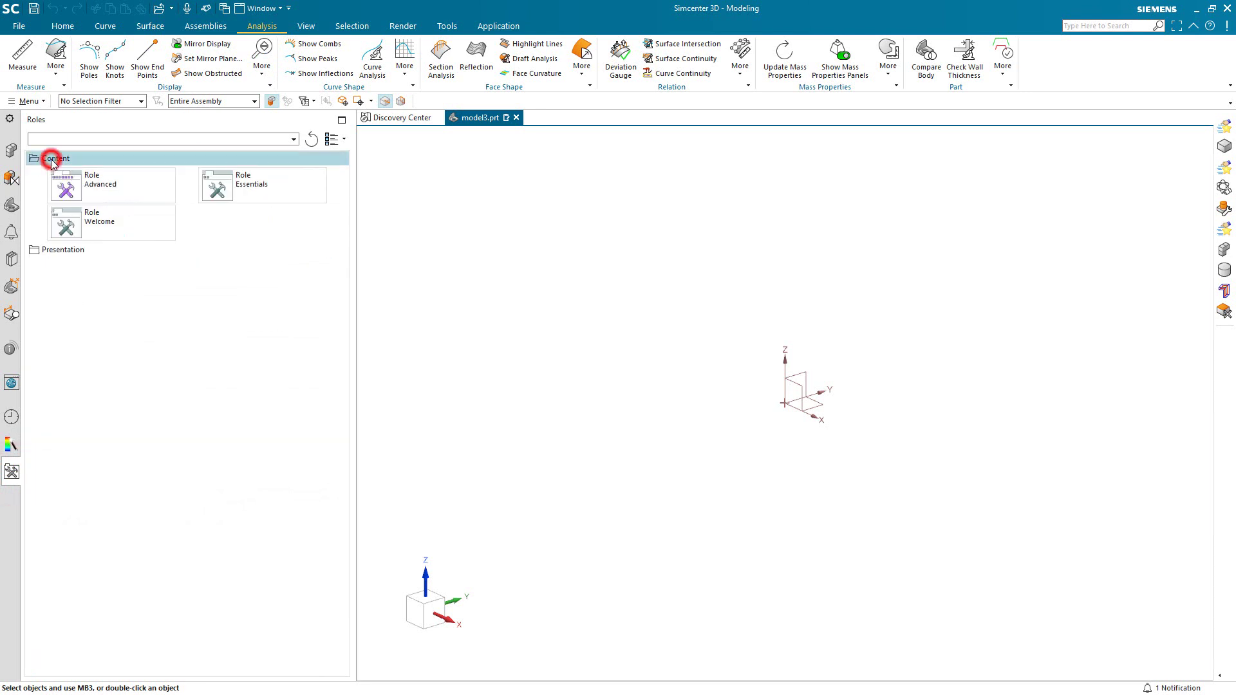
double_click(103, 185)
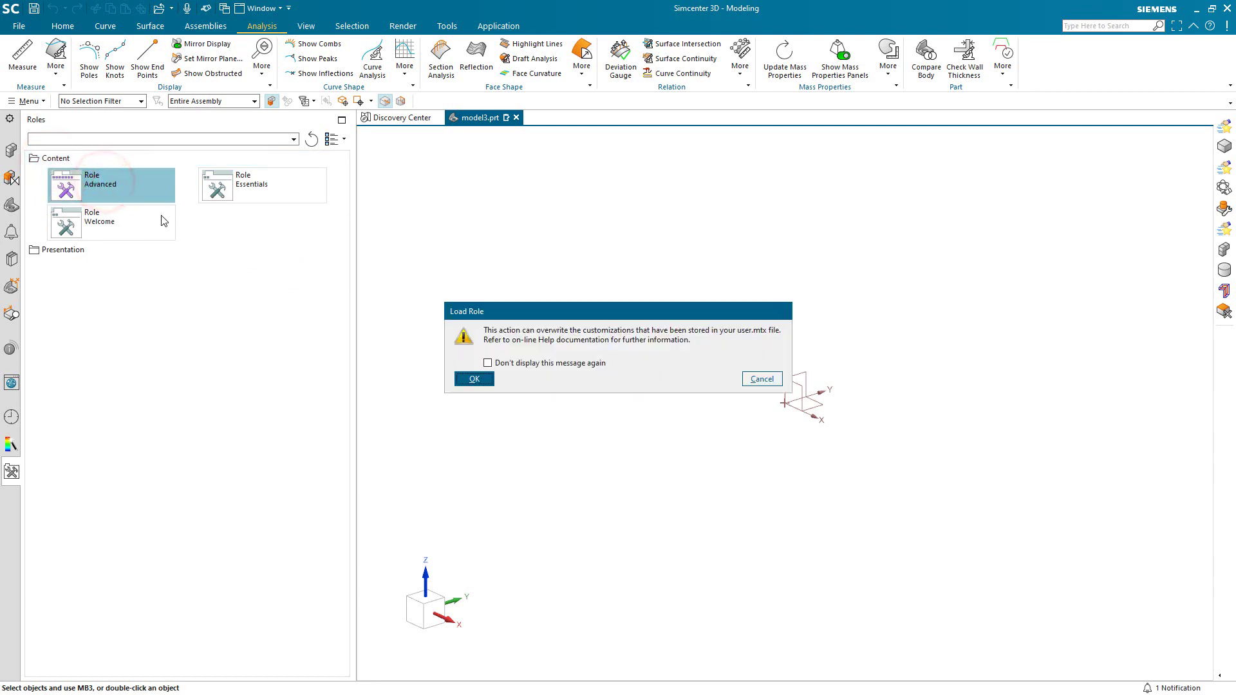
click(474, 379)
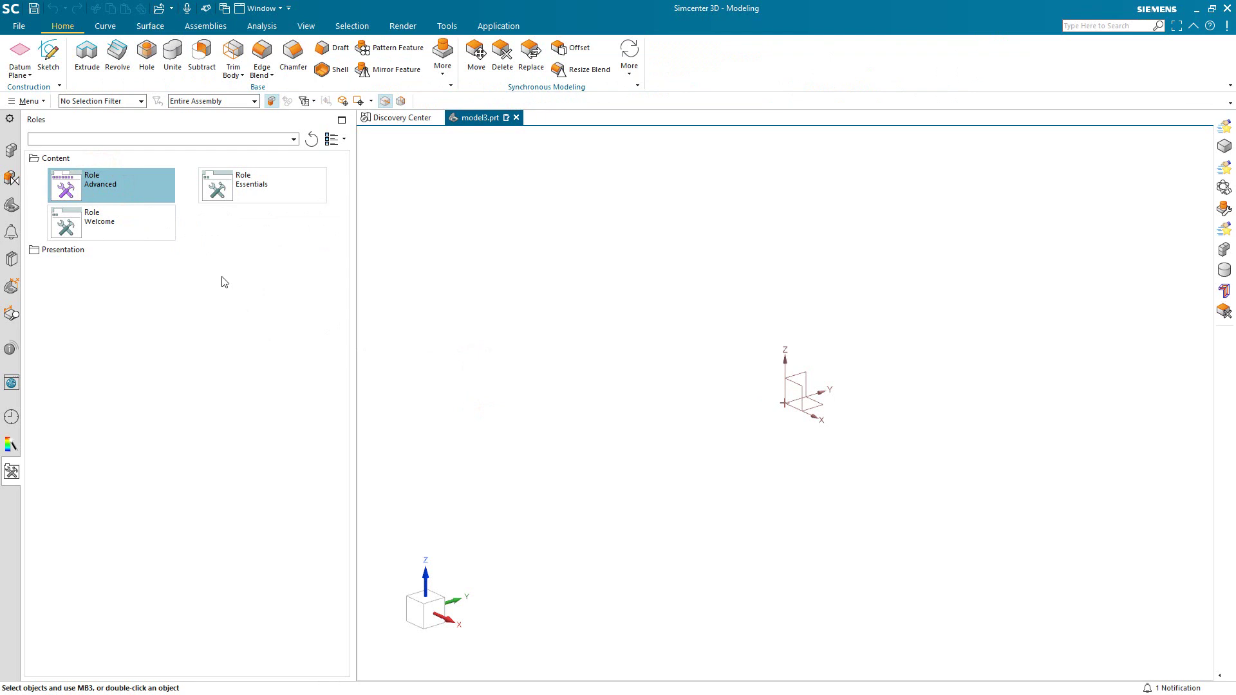
- Look over the Curve and Surface tools, then return to the Home tools
click(110, 26)
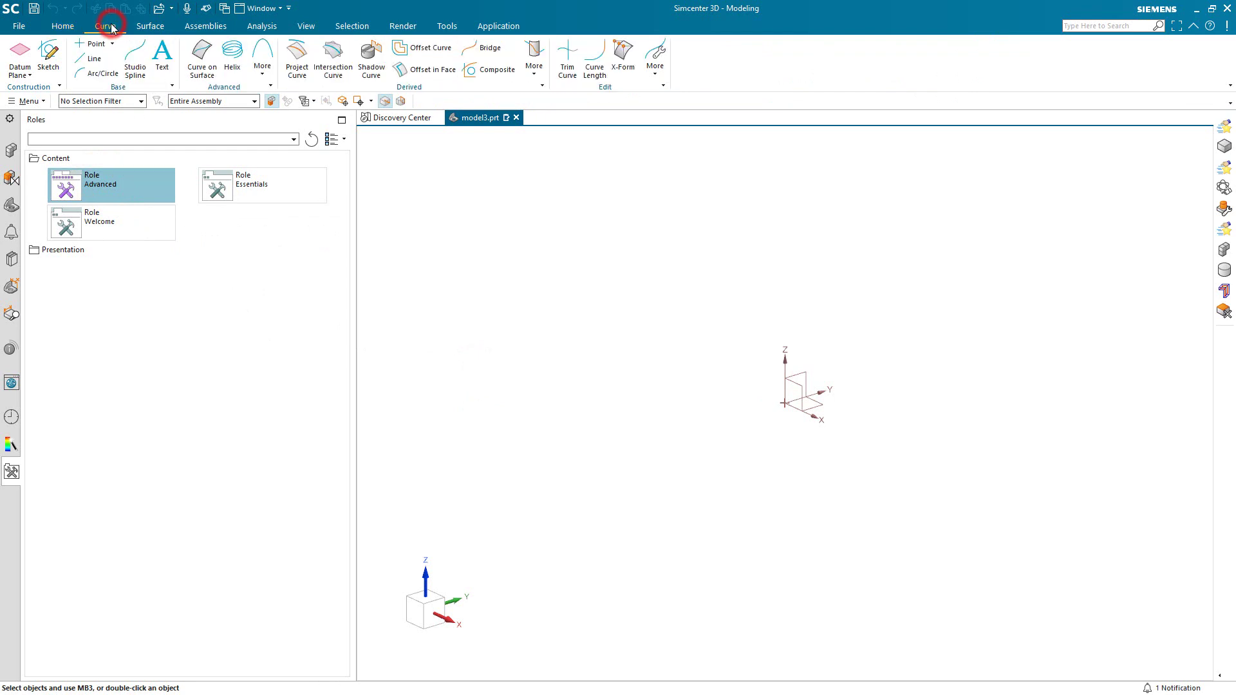
click(156, 26)
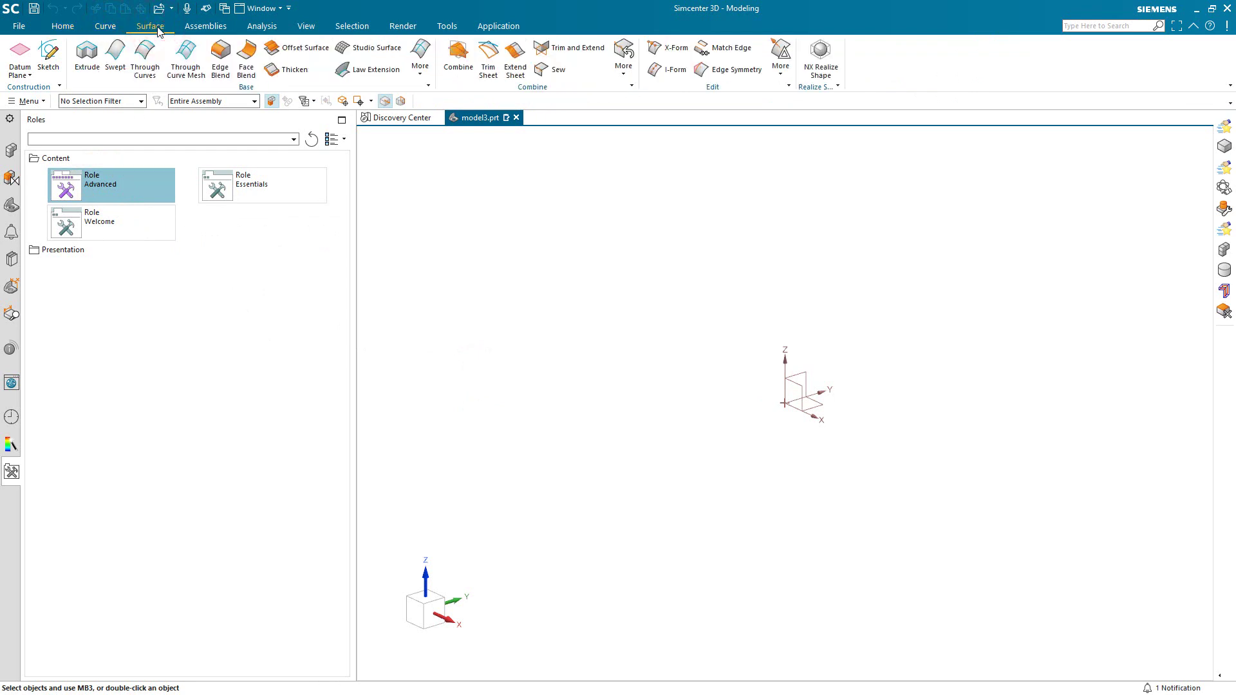
click(63, 28)
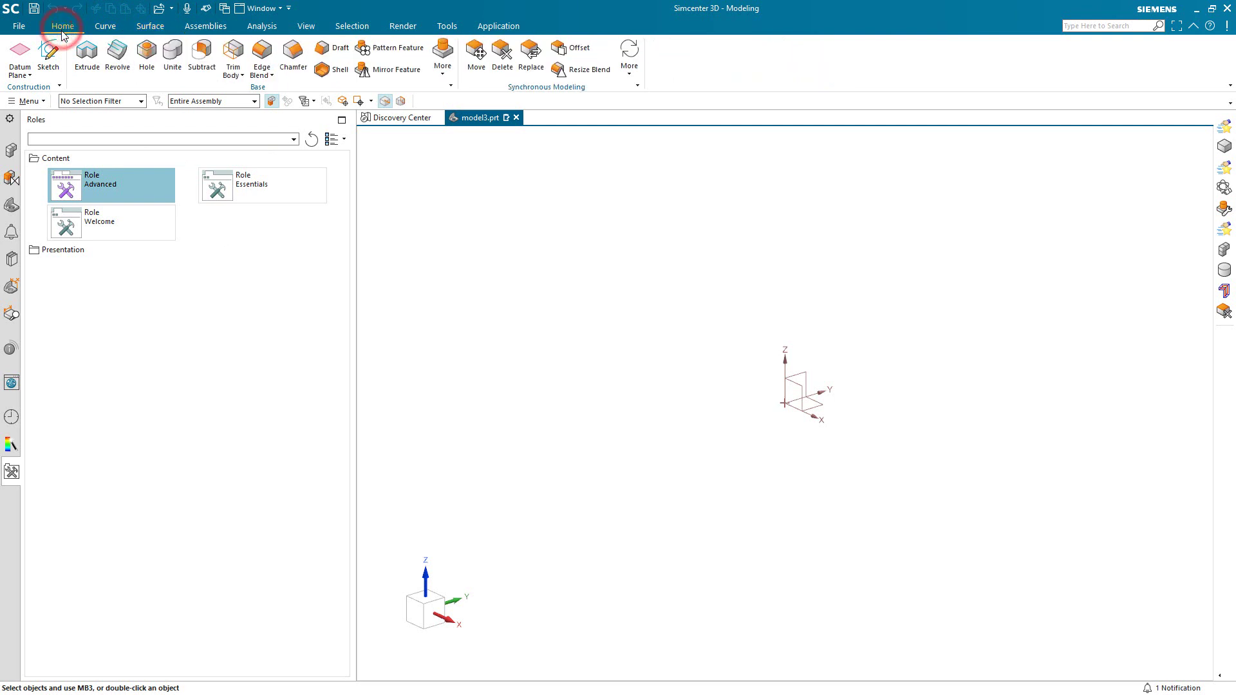
- Create a Block from the More gallery with length 10, width 12 and height 16 in
click(443, 61)
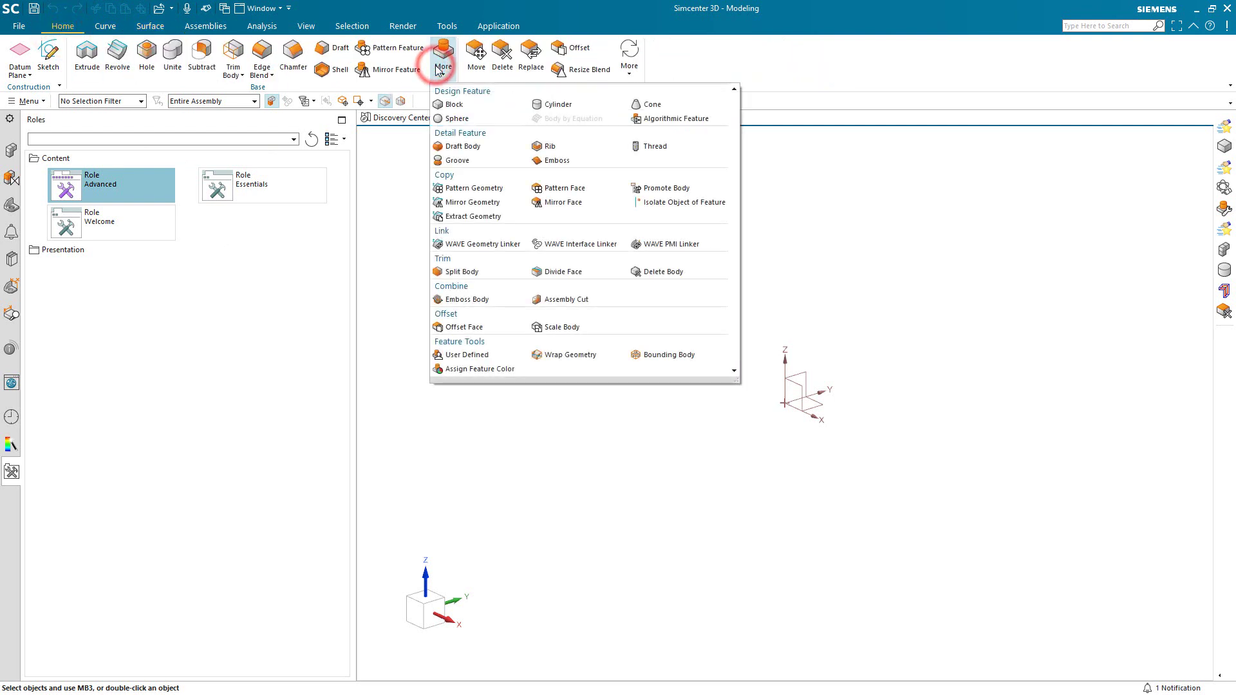
click(450, 105)
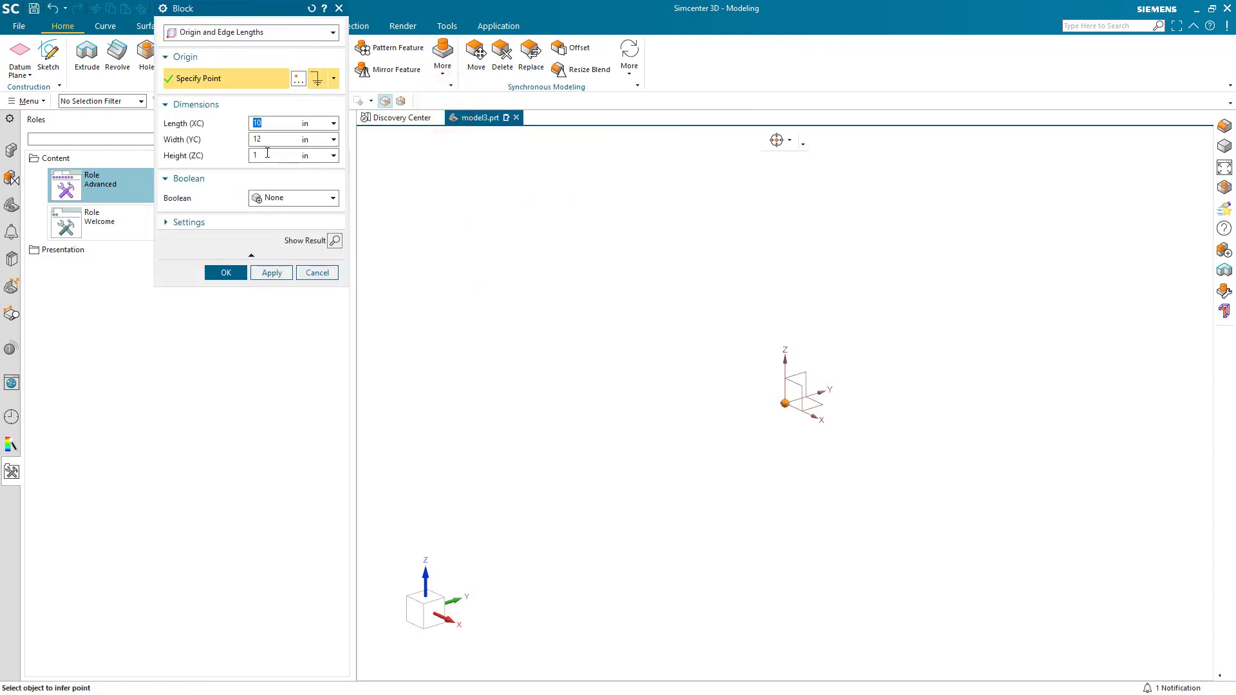
click(267, 153)
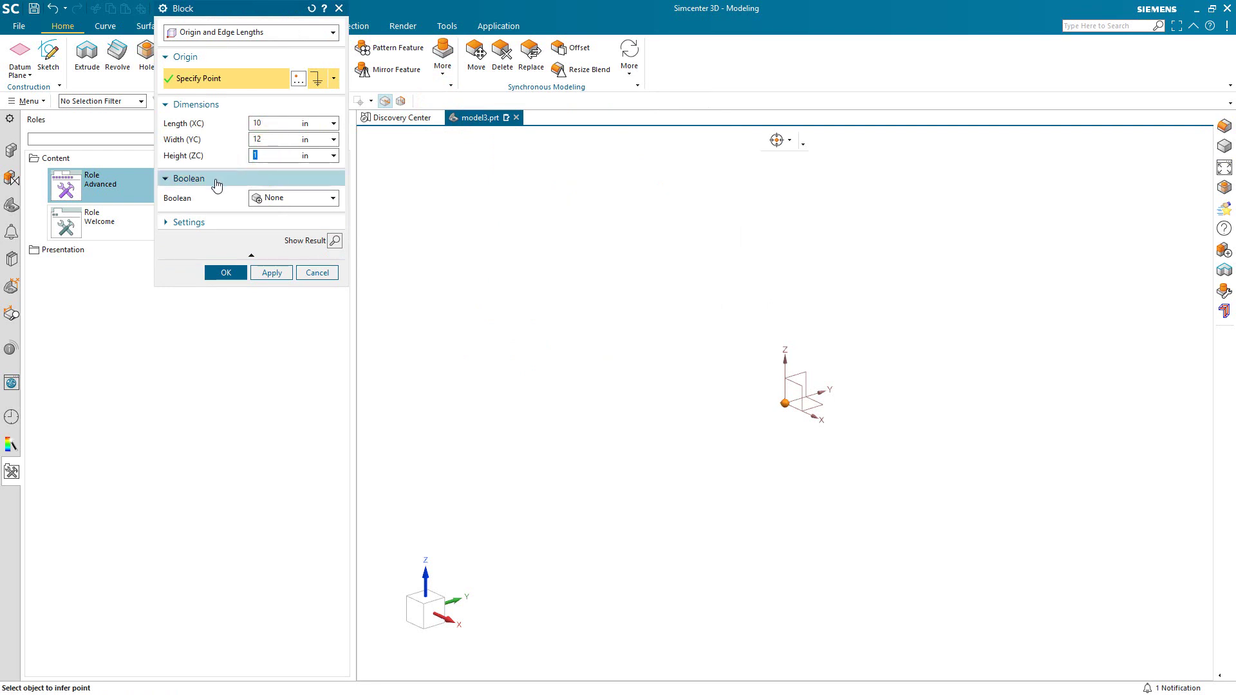
text(16)
click(226, 272)
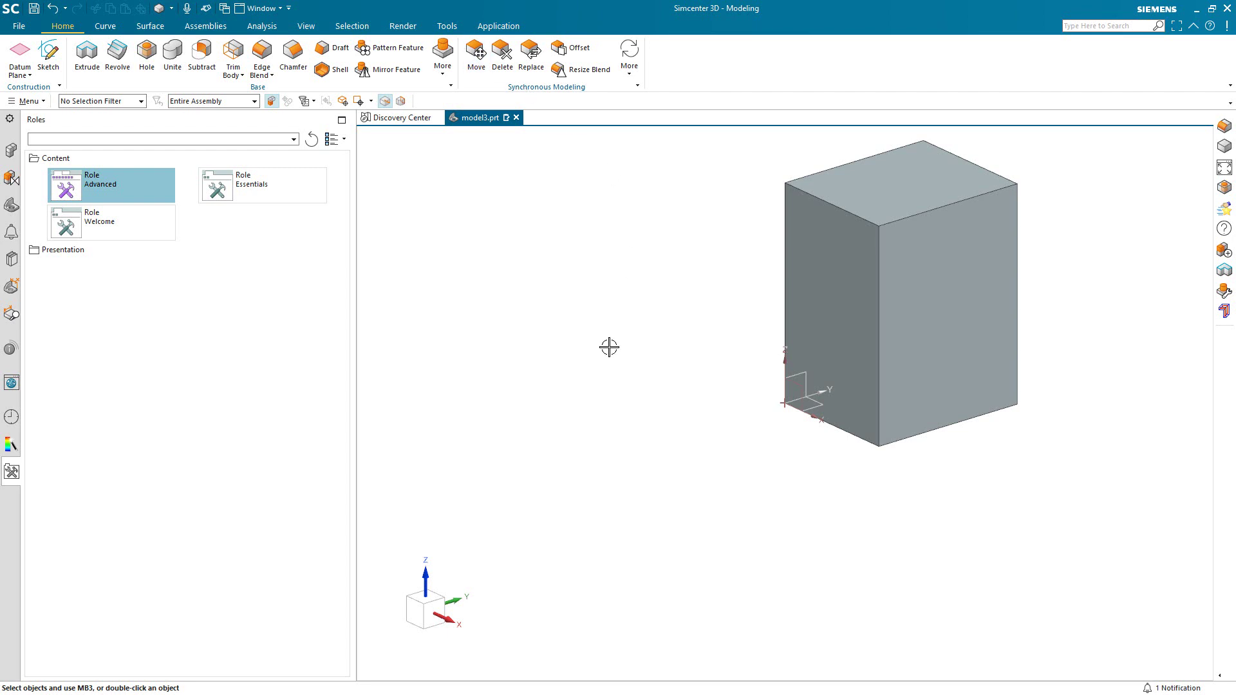
scroll(629, 472, down, 4)
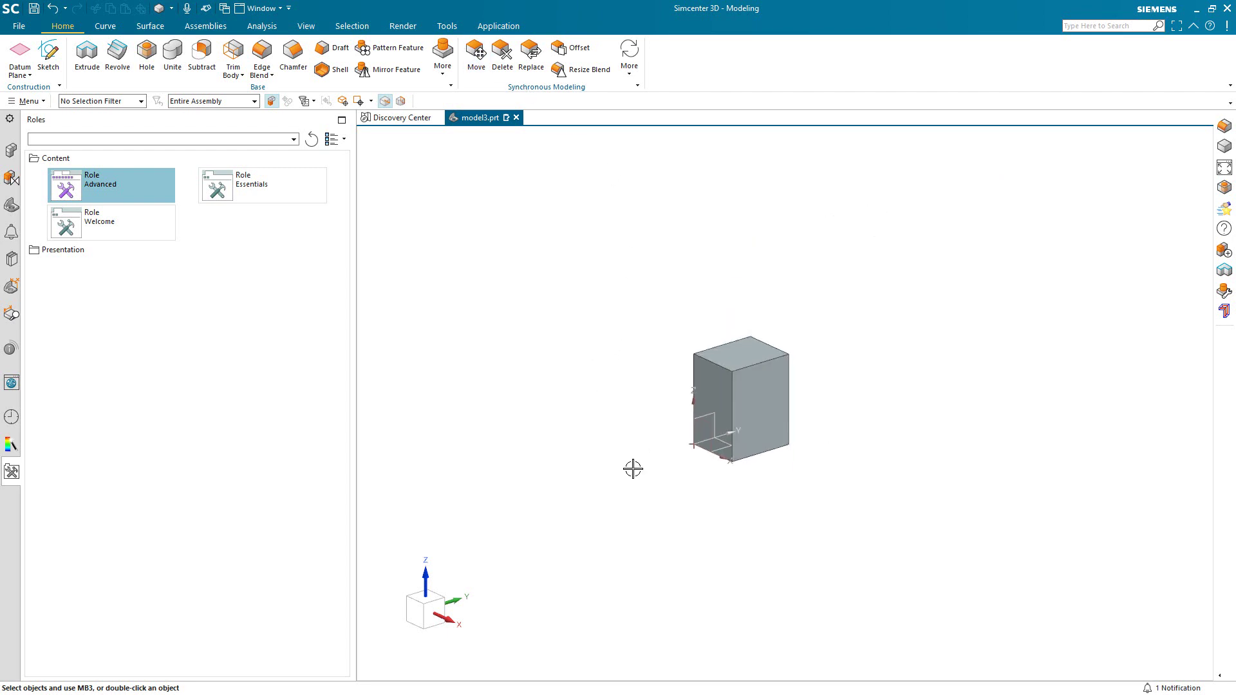
scroll(708, 412, up, 1)
scroll(723, 398, up, 3)
scroll(585, 403, down, 3)
scroll(585, 403, up, 3)
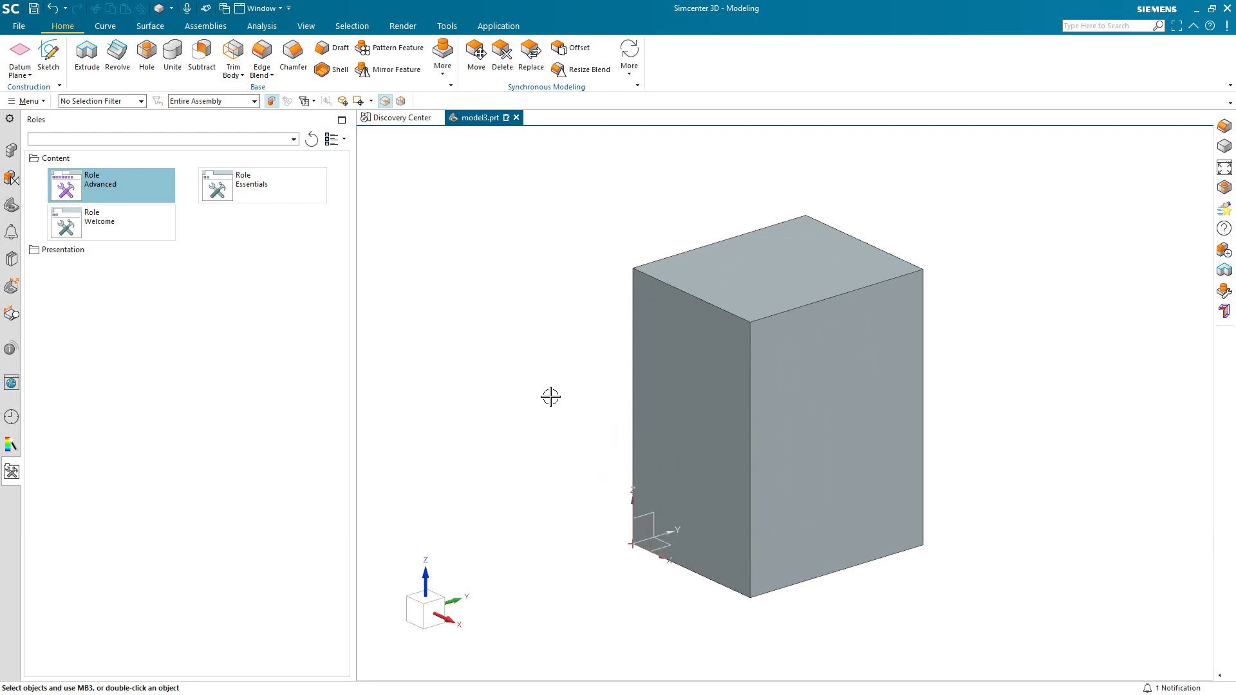
mouse_move(553, 397)
middle_down()
mouse_move(607, 389)
mouse_move(562, 388)
middle_up()
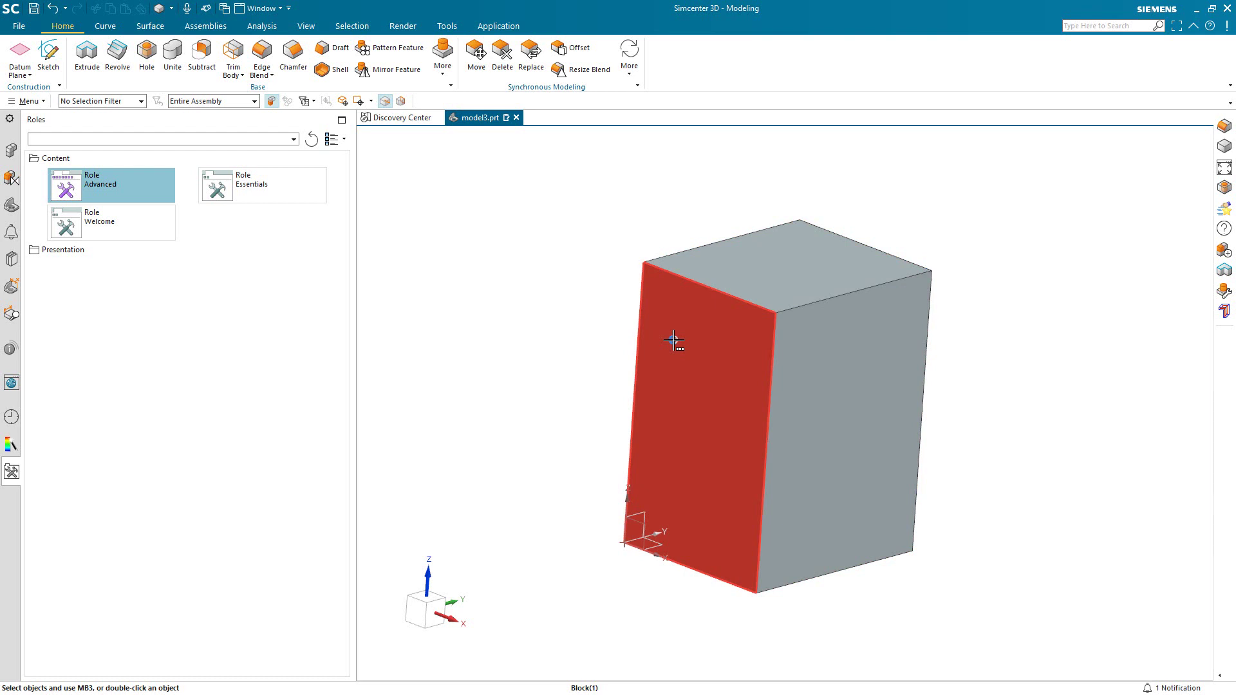
mouse_move(674, 341)
middle_down()
mouse_move(717, 348)
mouse_move(731, 384)
mouse_move(690, 347)
mouse_move(748, 343)
mouse_move(690, 348)
middle_up()
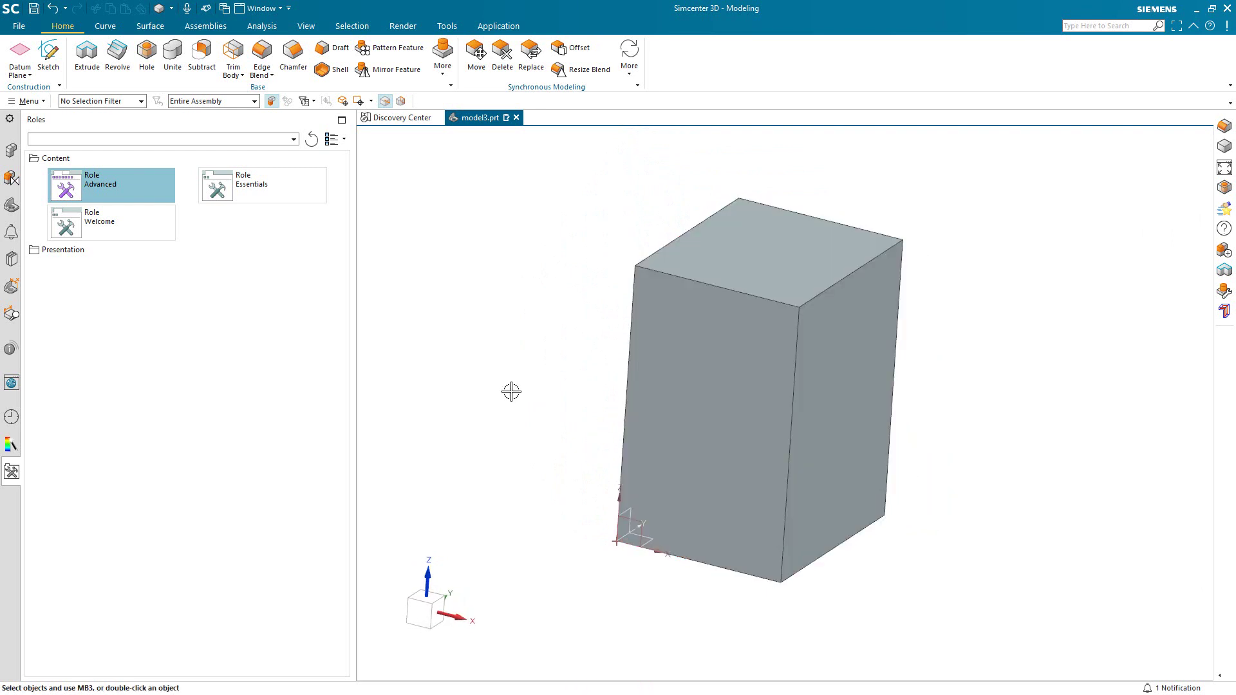
ctrl+middle_drag(504, 386, 578, 386)
scroll(547, 387, up, 1)
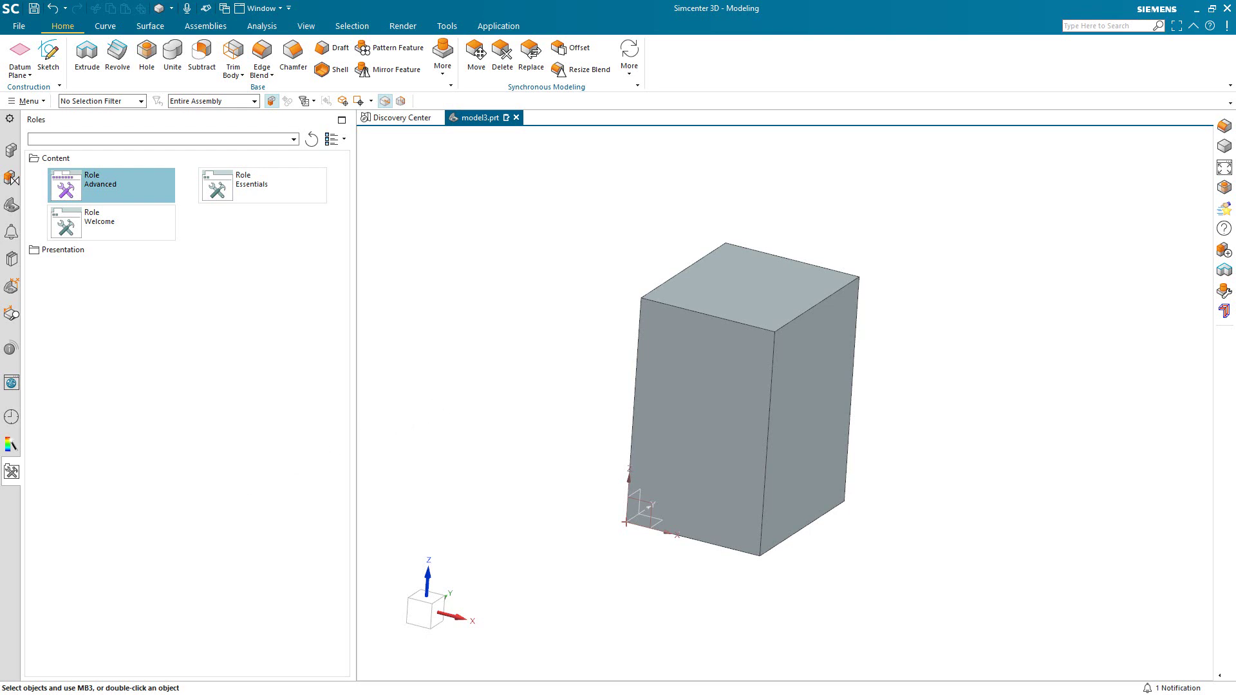
- In Pre/Post, create model3's FEM and simulation from all bodies with a SOL 101 Linear Statics solution
click(498, 25)
click(101, 63)
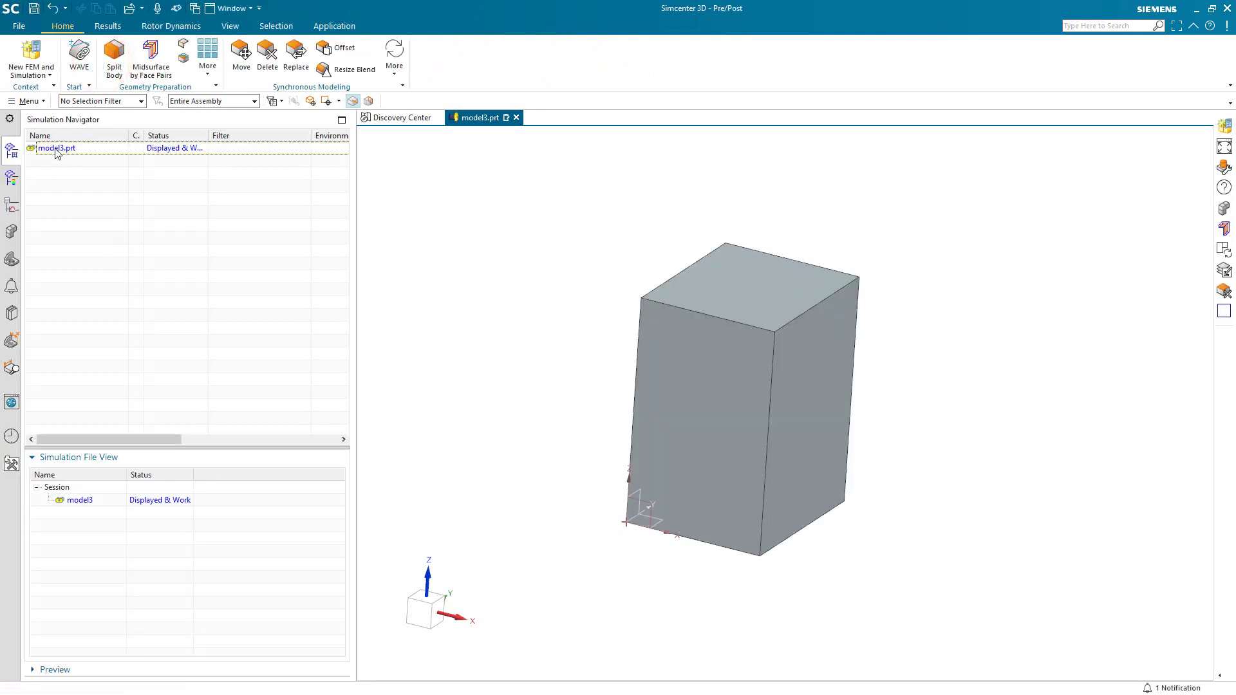
right_click(56, 149)
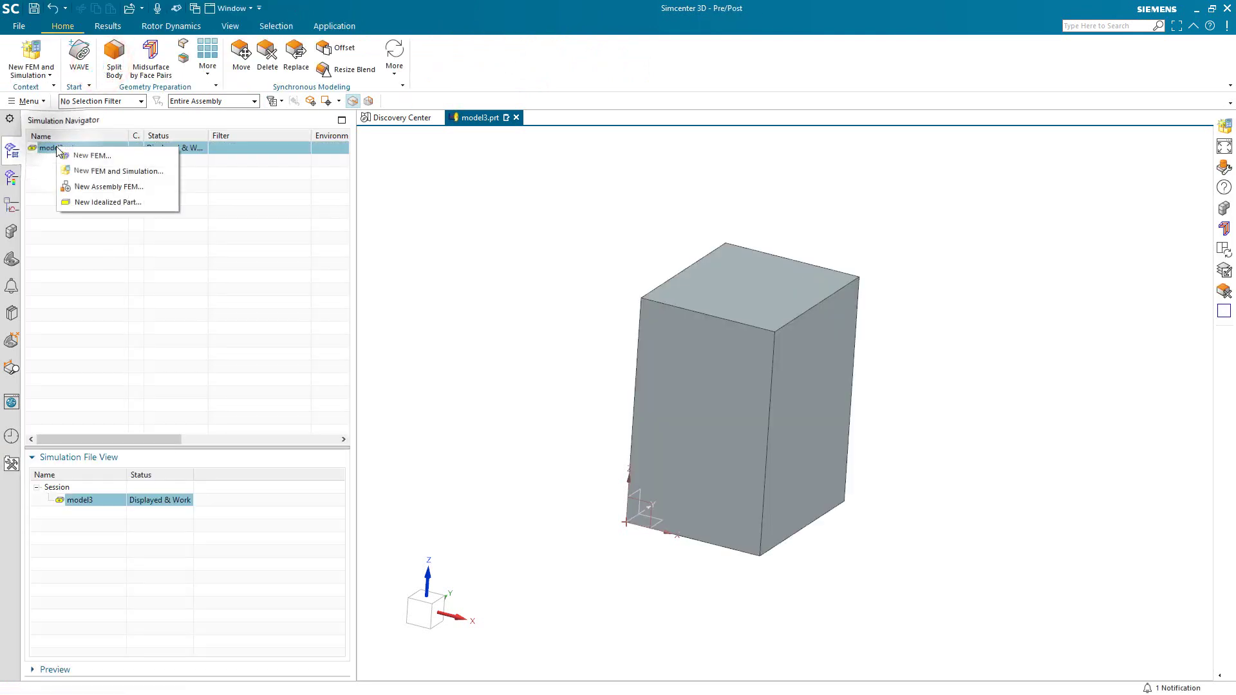
click(100, 171)
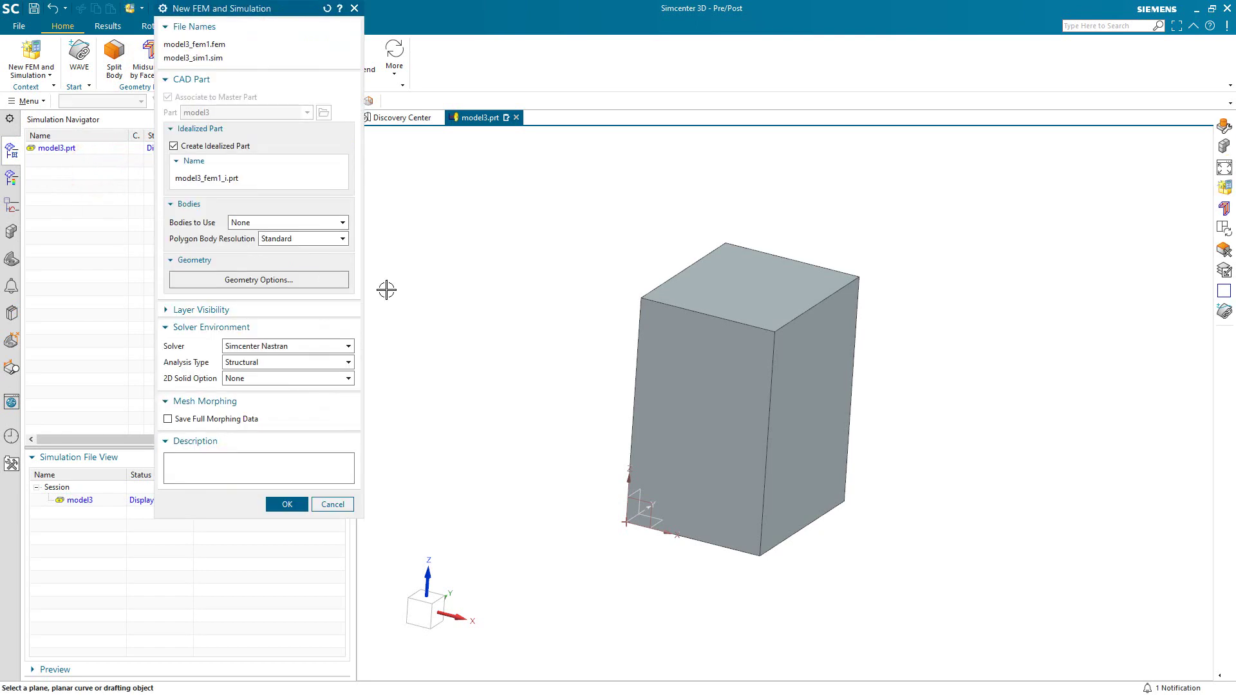
click(294, 223)
click(276, 247)
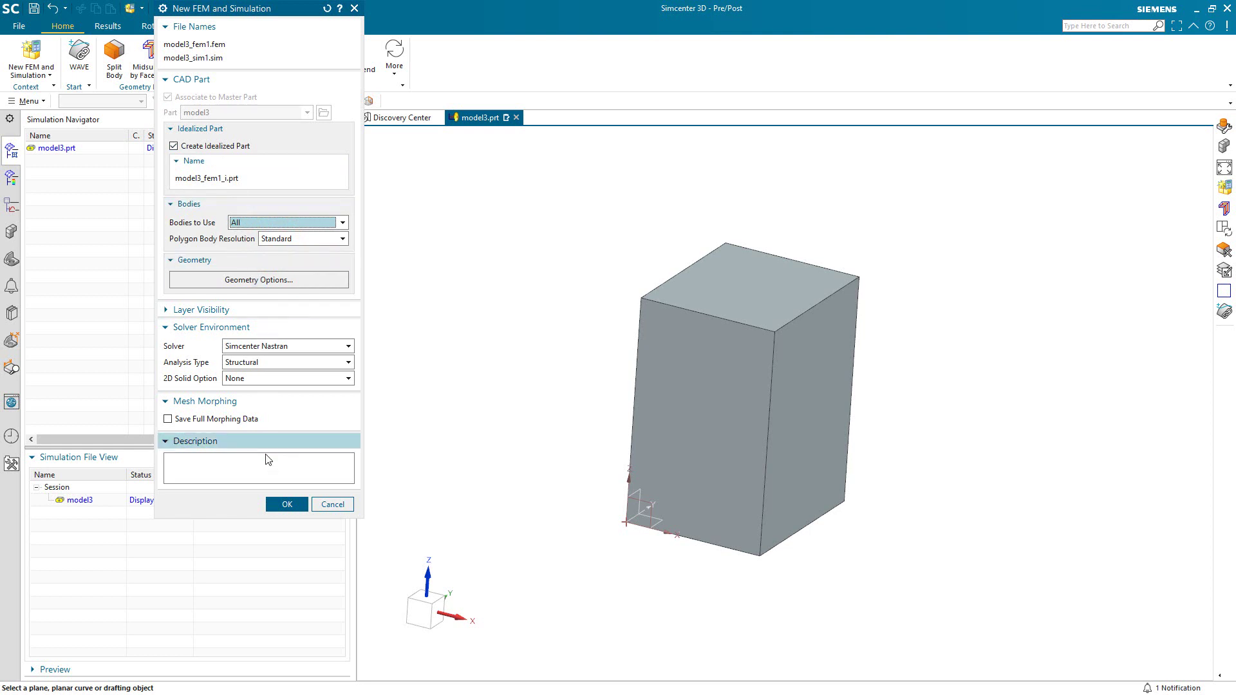
click(279, 507)
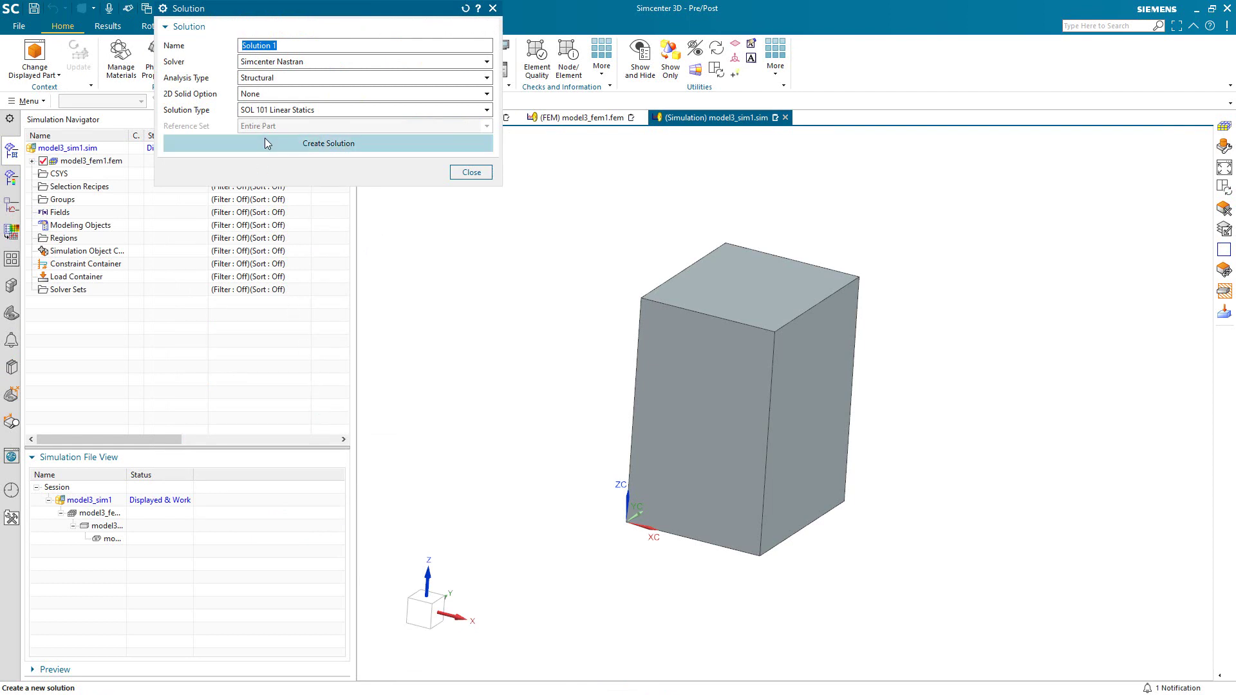
click(266, 143)
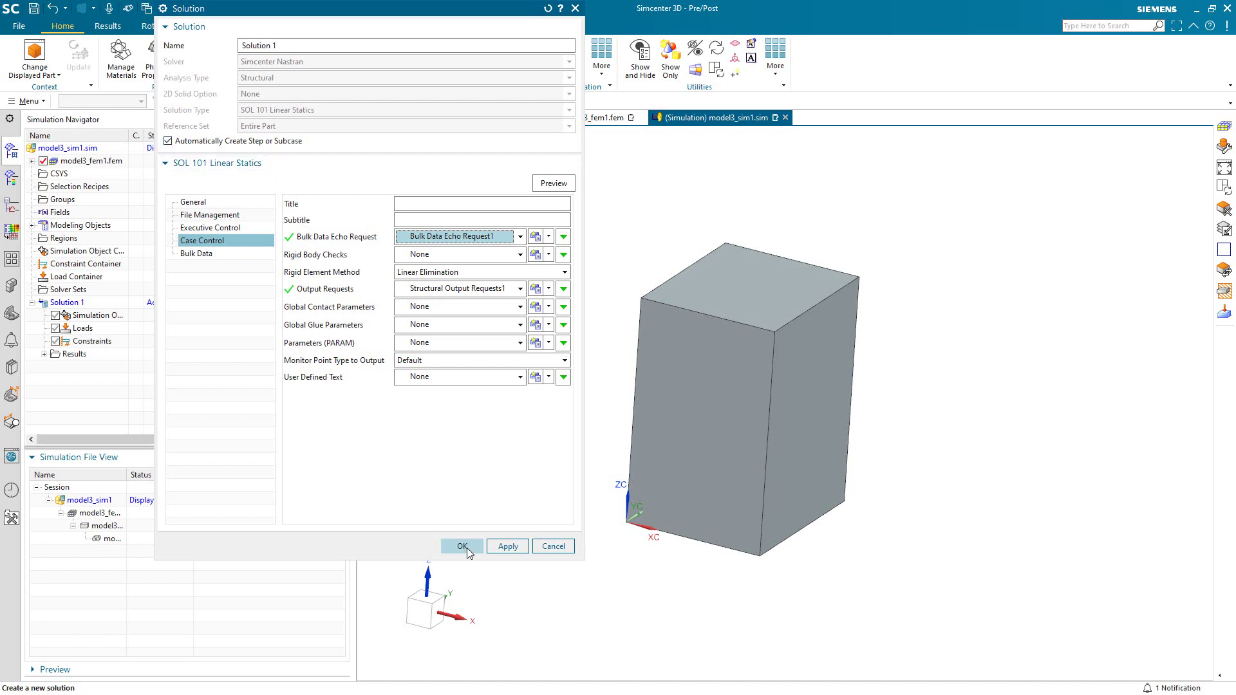
click(461, 545)
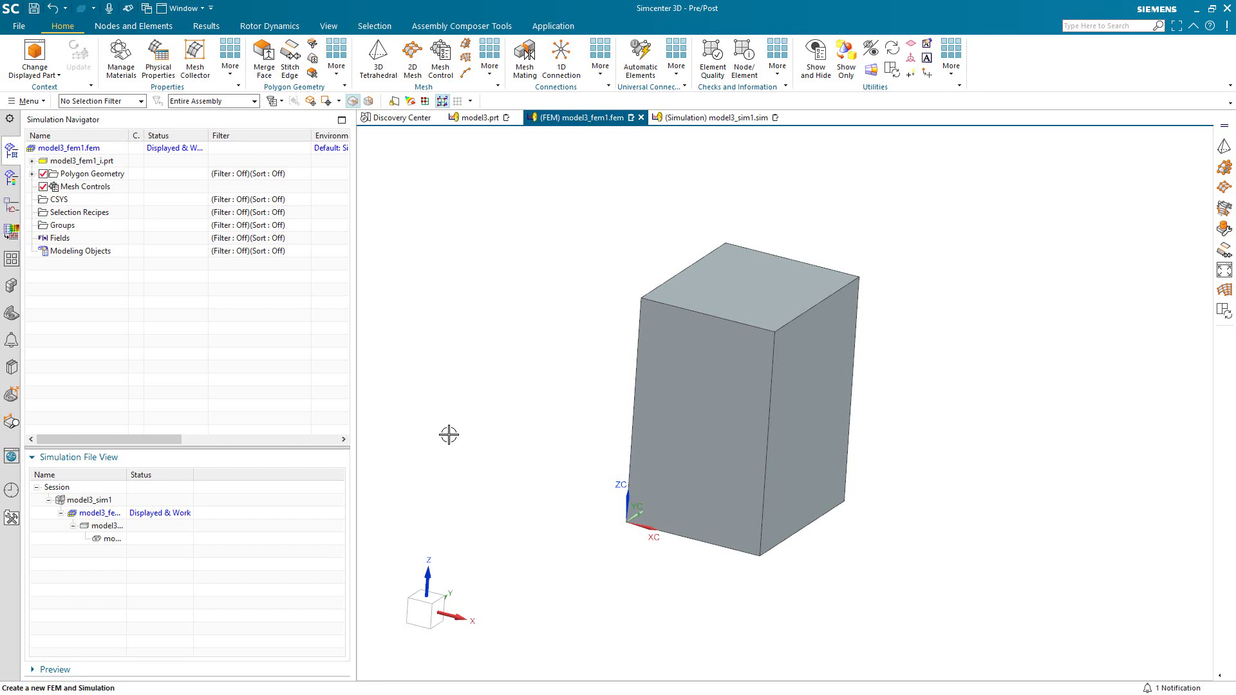
- Mesh the block with CTETRA(10) tetrahedral elements at the suggested 3.96 in element size
click(376, 70)
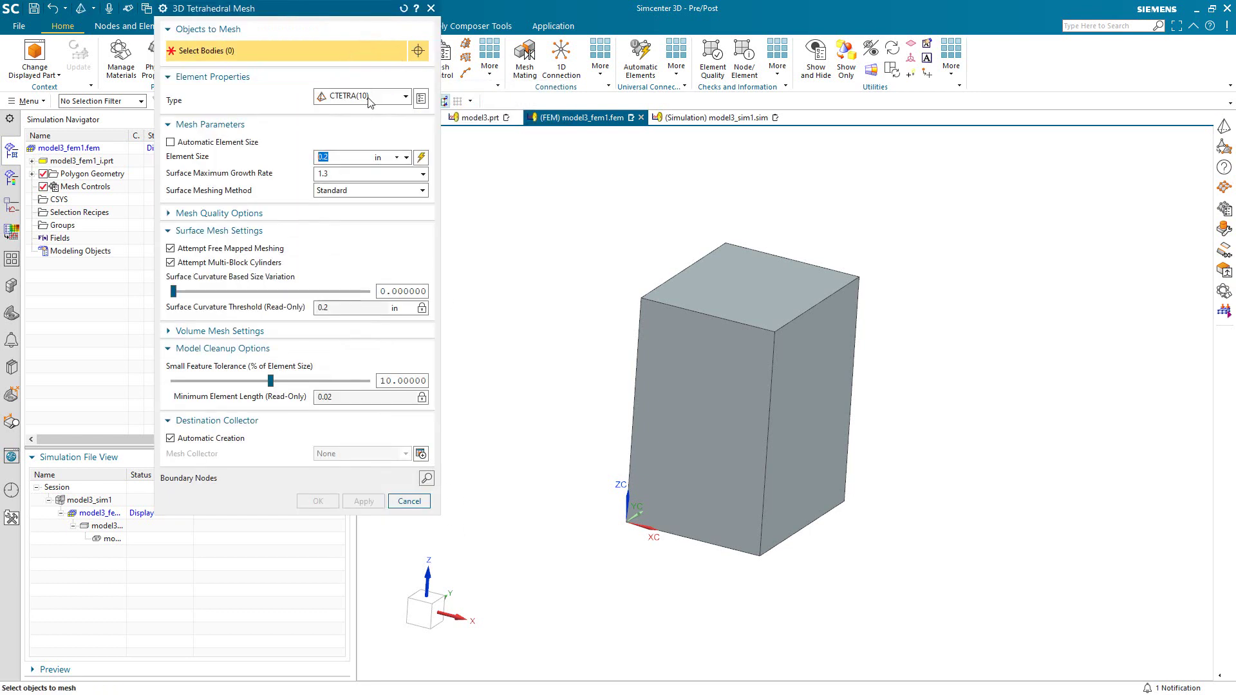
click(694, 364)
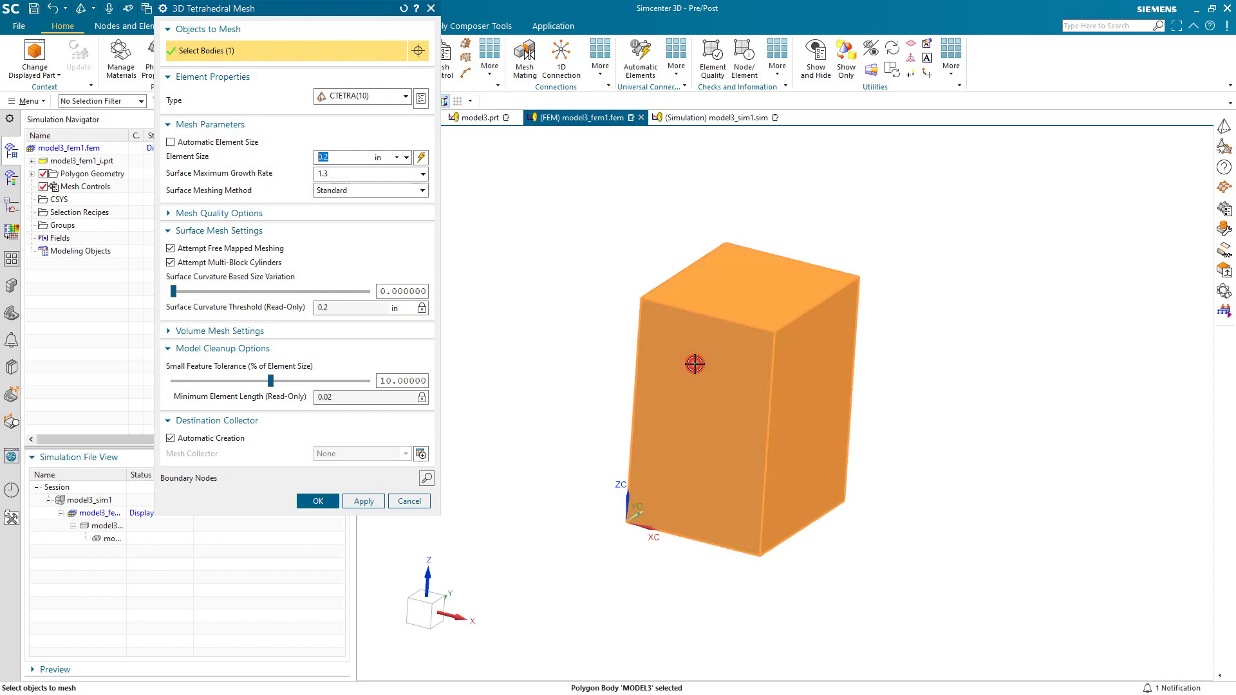
click(421, 158)
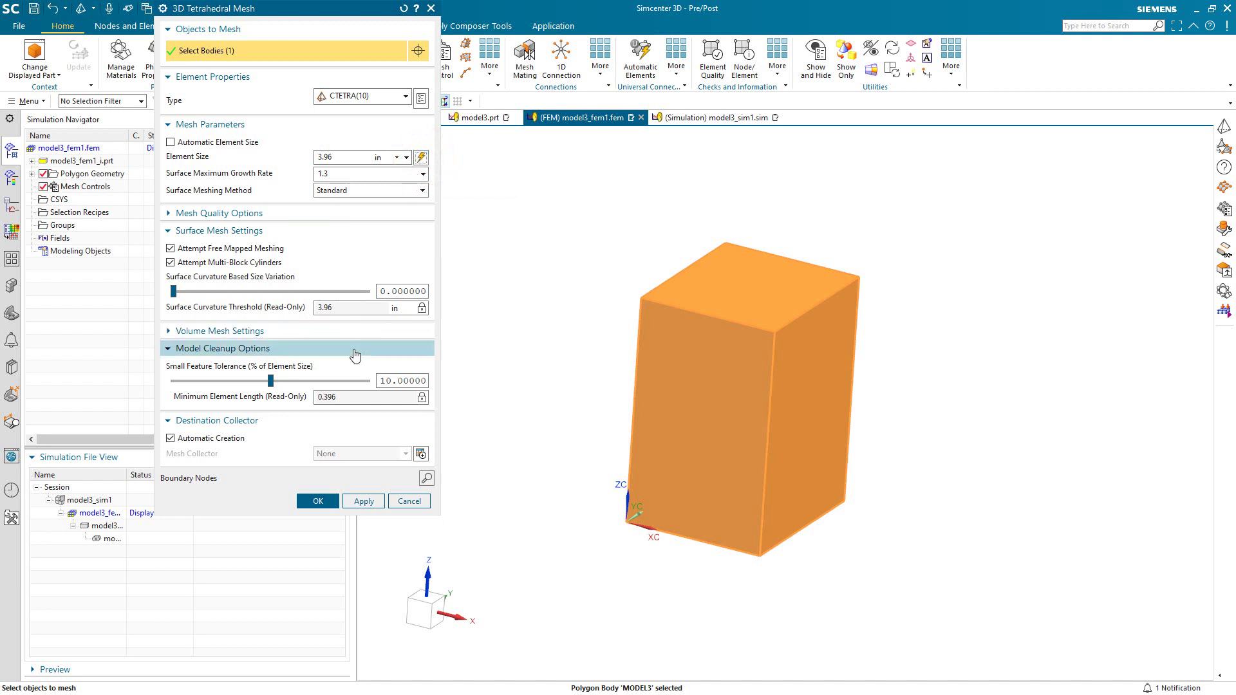
click(324, 501)
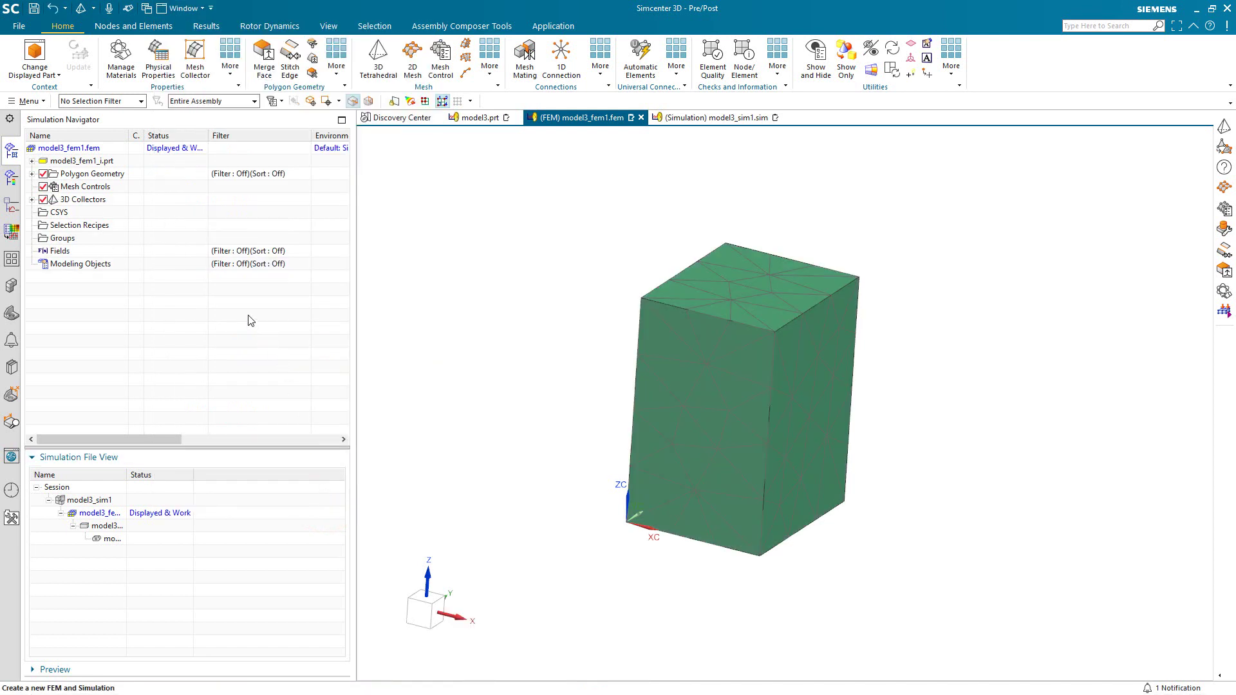
- Edit the MODEL3 mesh collector and start a new PSOLID physical property
click(32, 201)
click(45, 213)
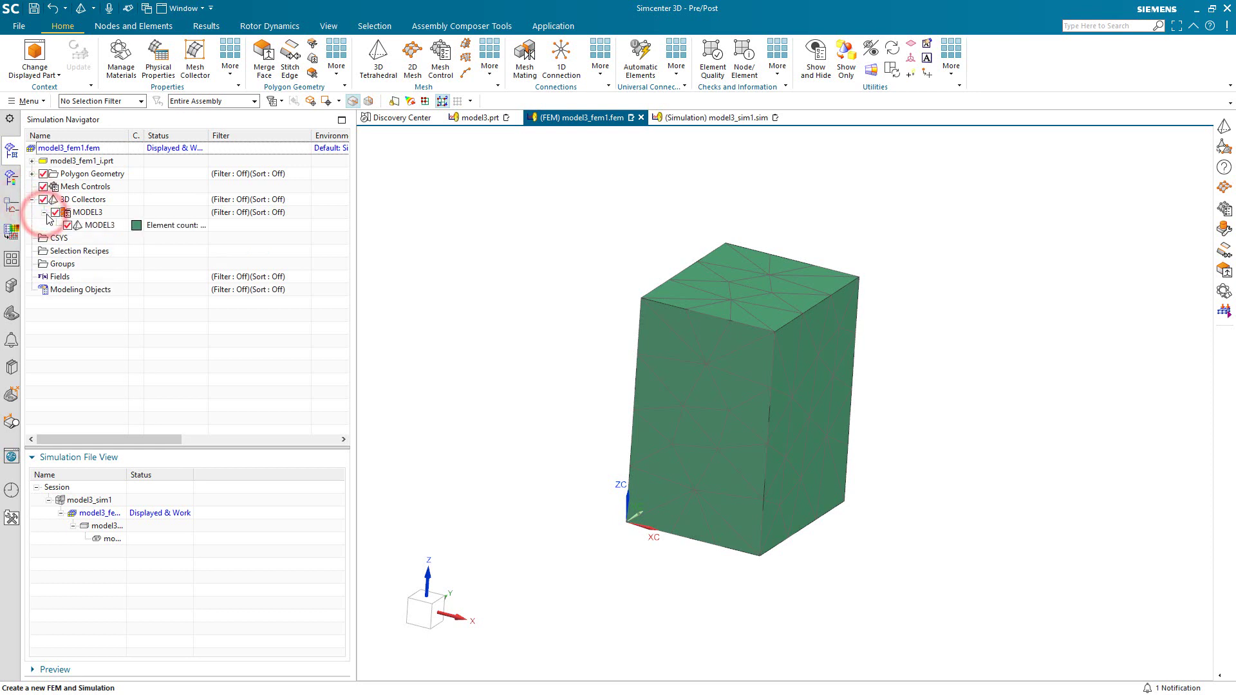
click(90, 229)
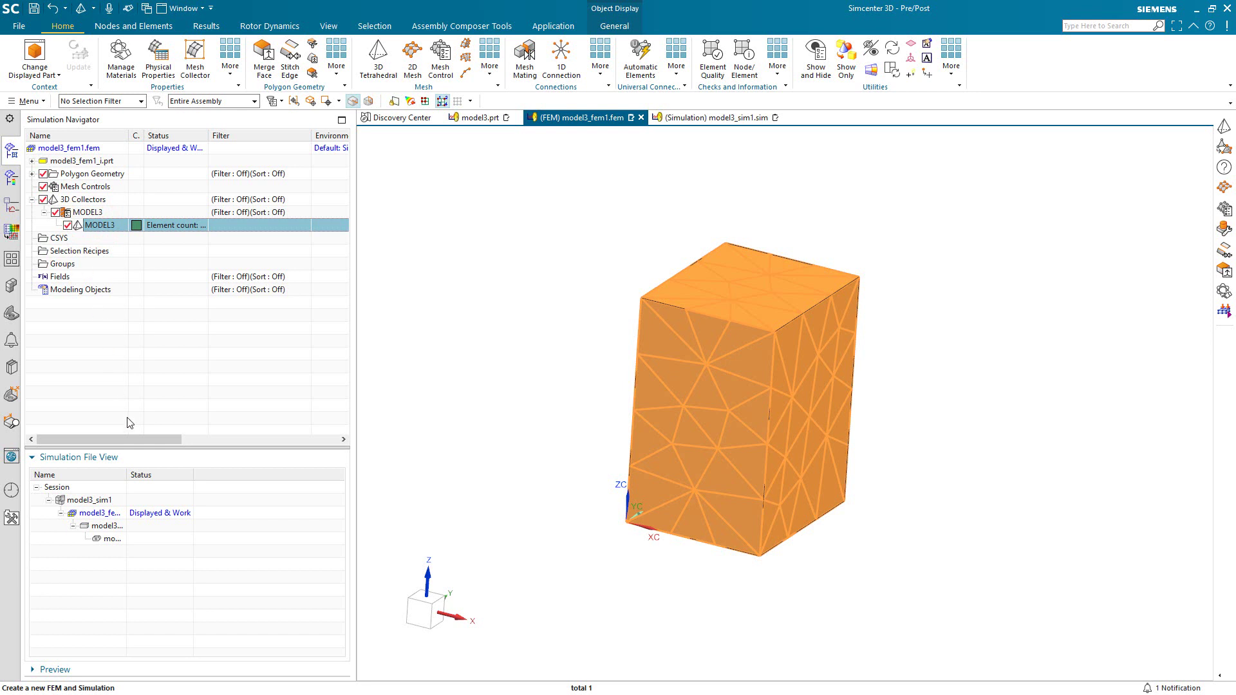
right_click(90, 213)
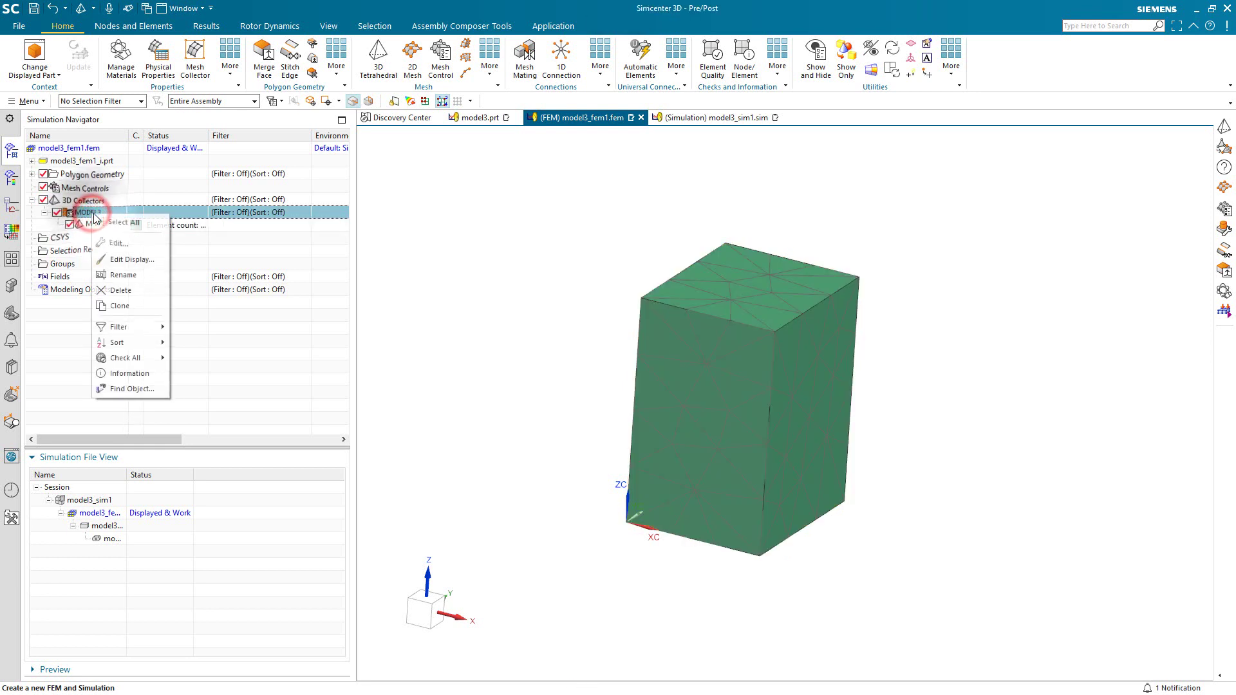
click(120, 240)
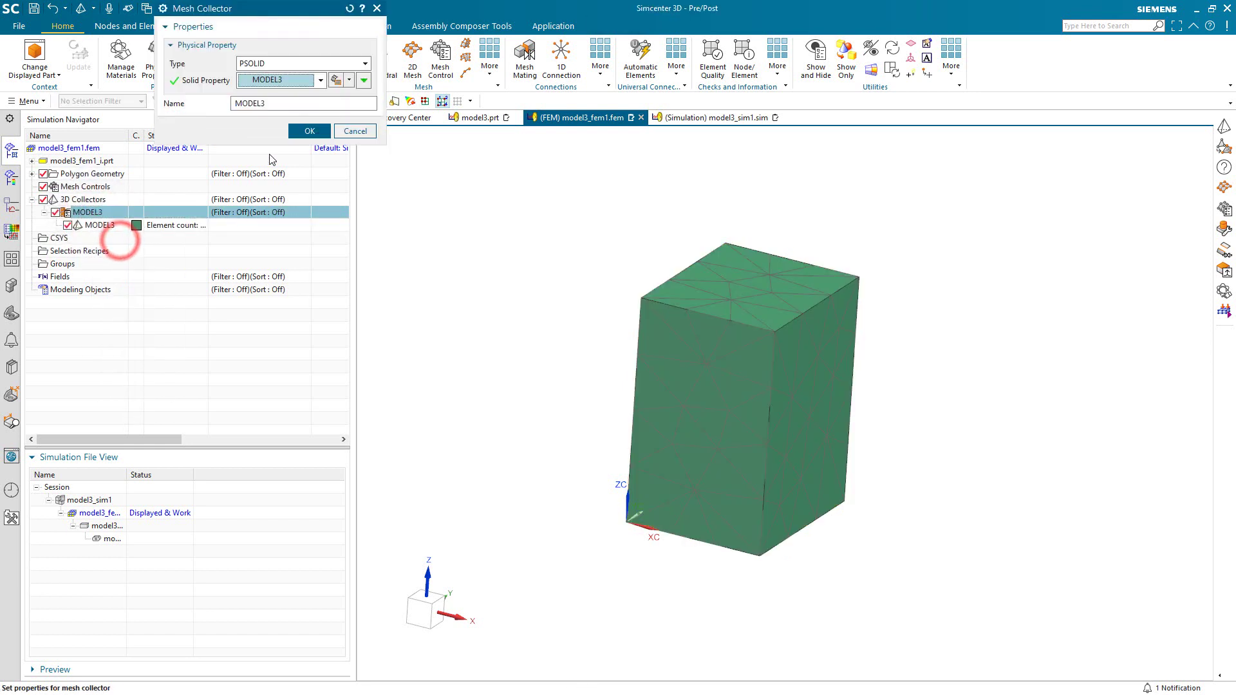
click(349, 80)
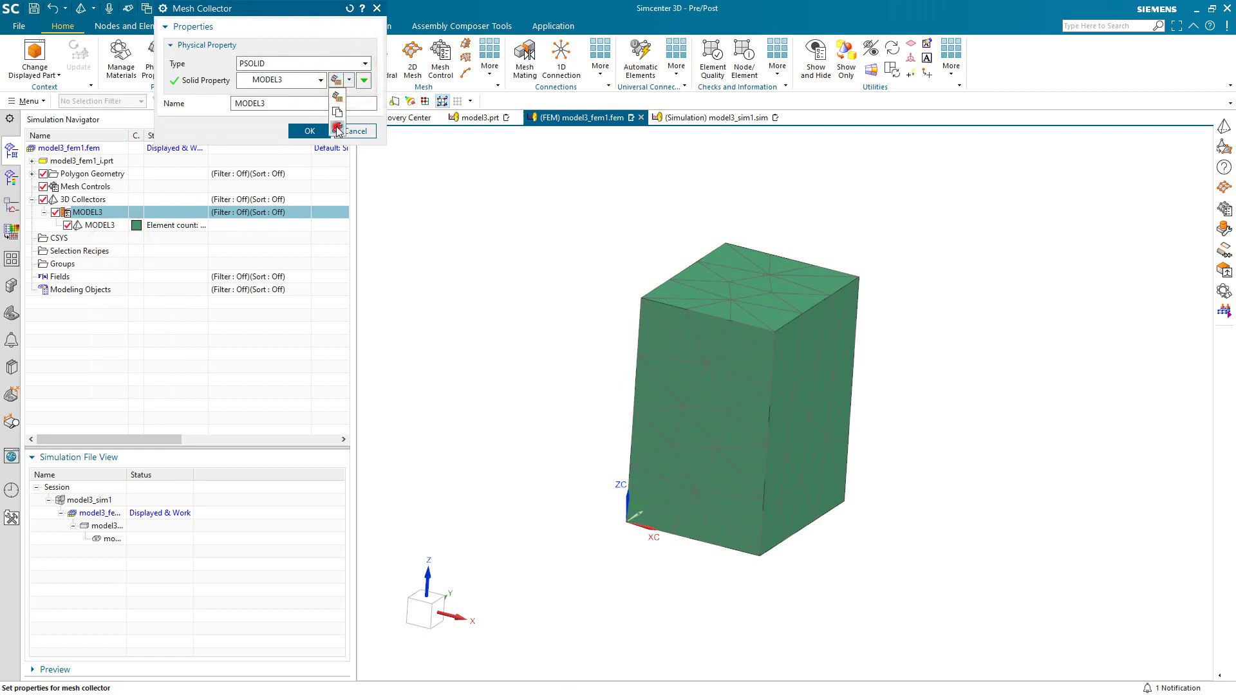
click(336, 128)
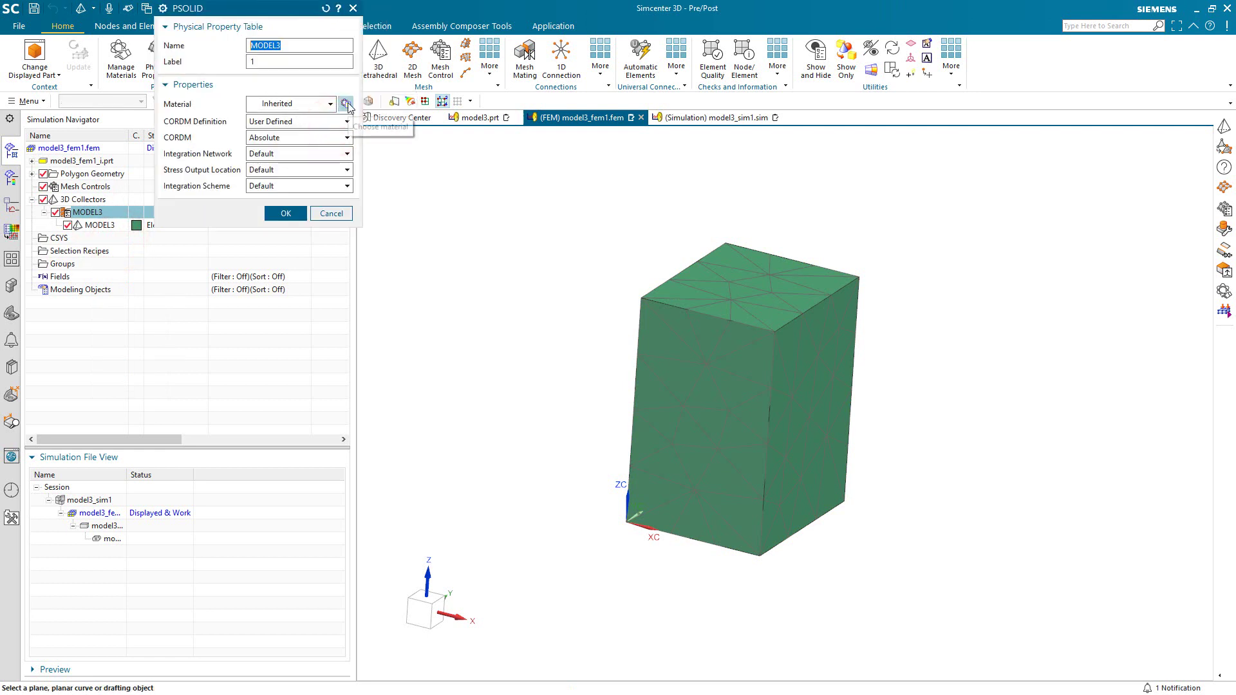
- Give the PSOLID the AISI_310_SS material and rename the collector 310
click(346, 103)
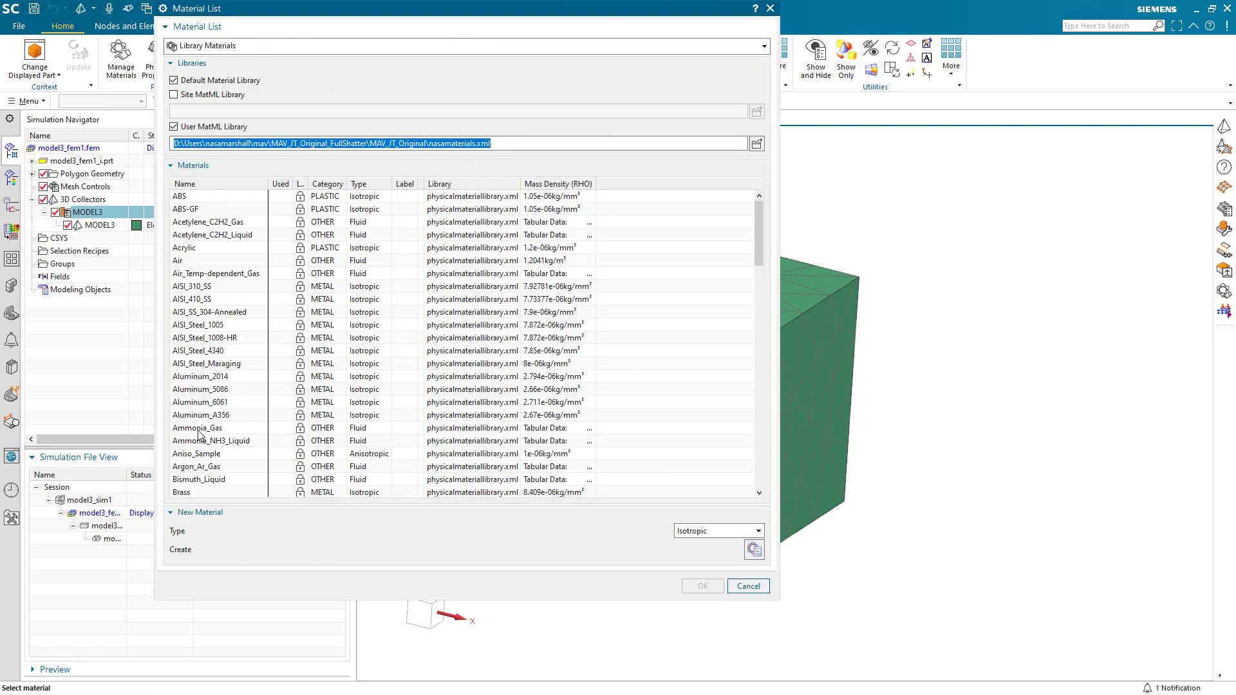
click(205, 286)
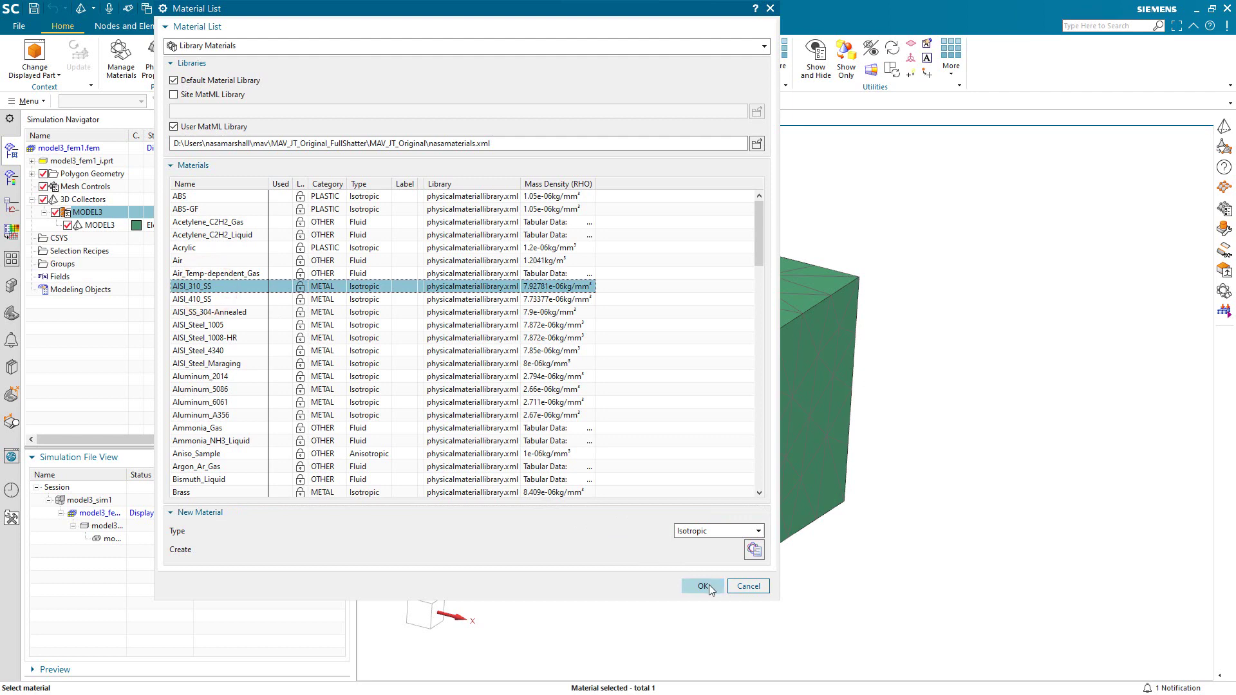
click(703, 587)
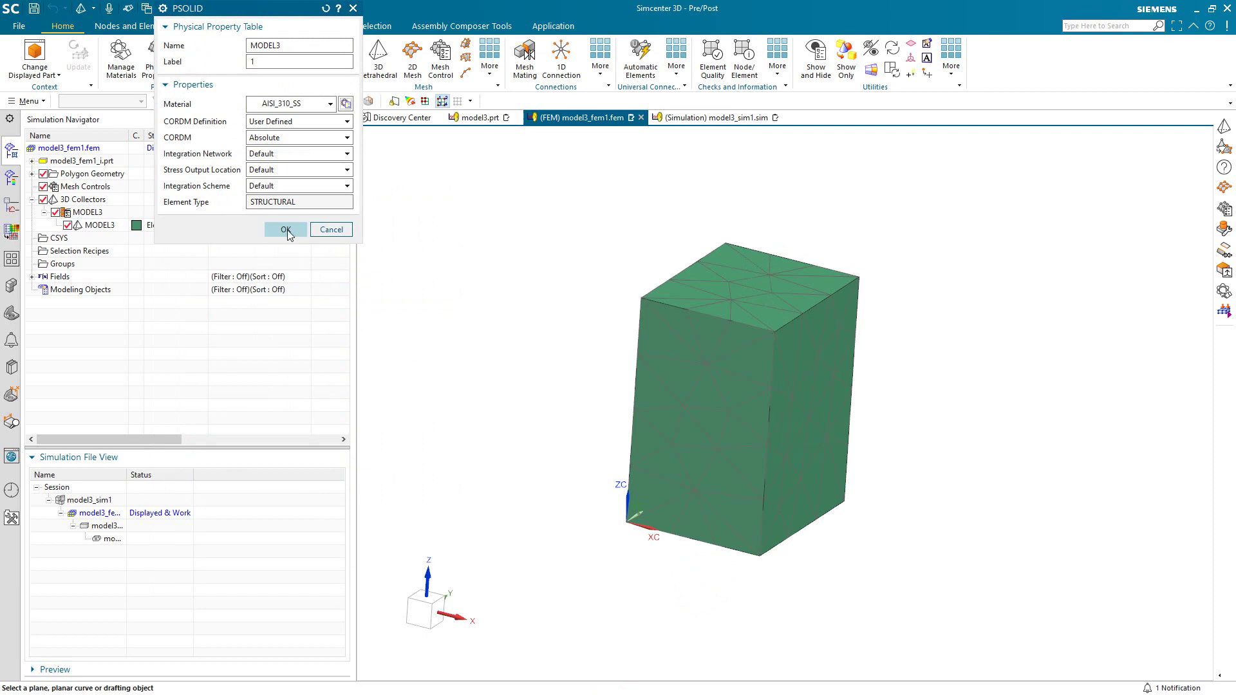
click(287, 230)
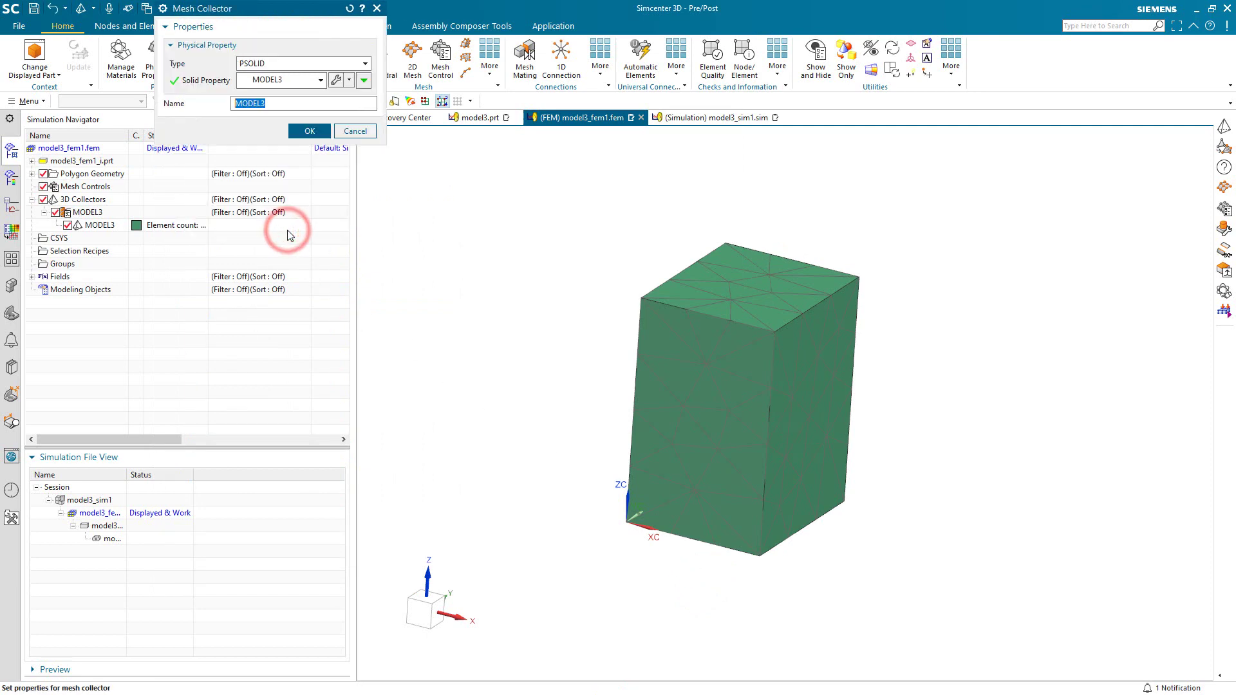
click(308, 132)
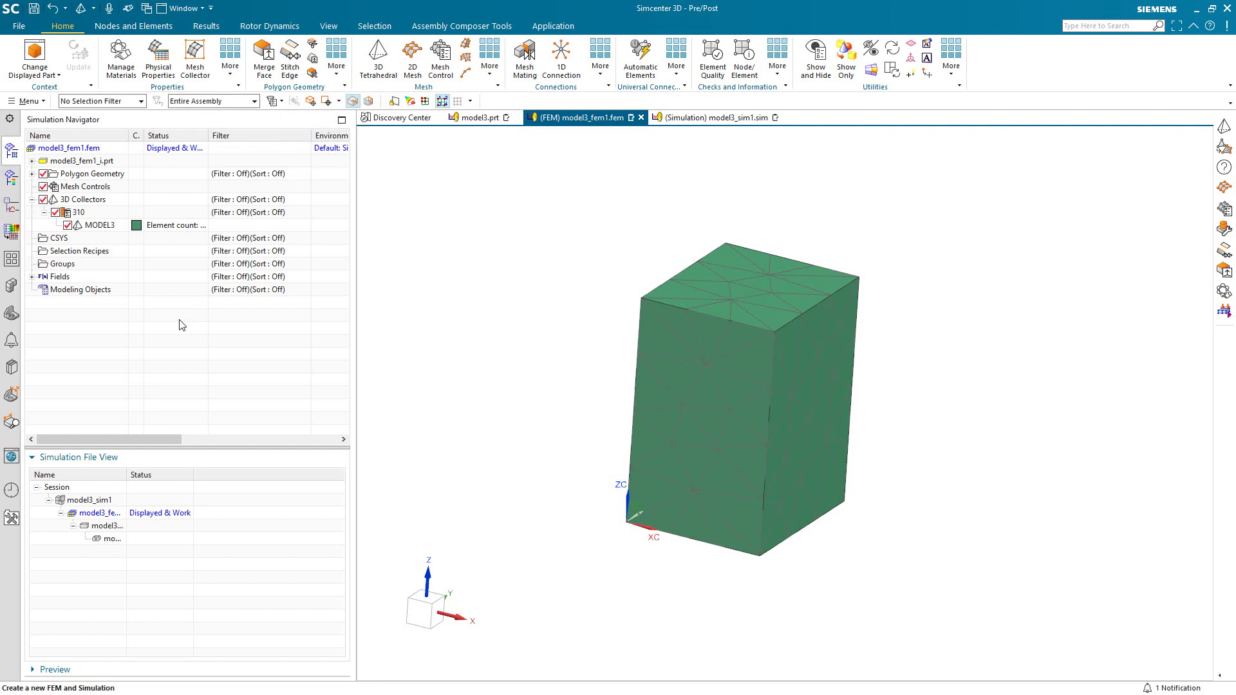
- Make the simulation the work part and fix the cube's bottom polygon face against all translation
double_click(95, 501)
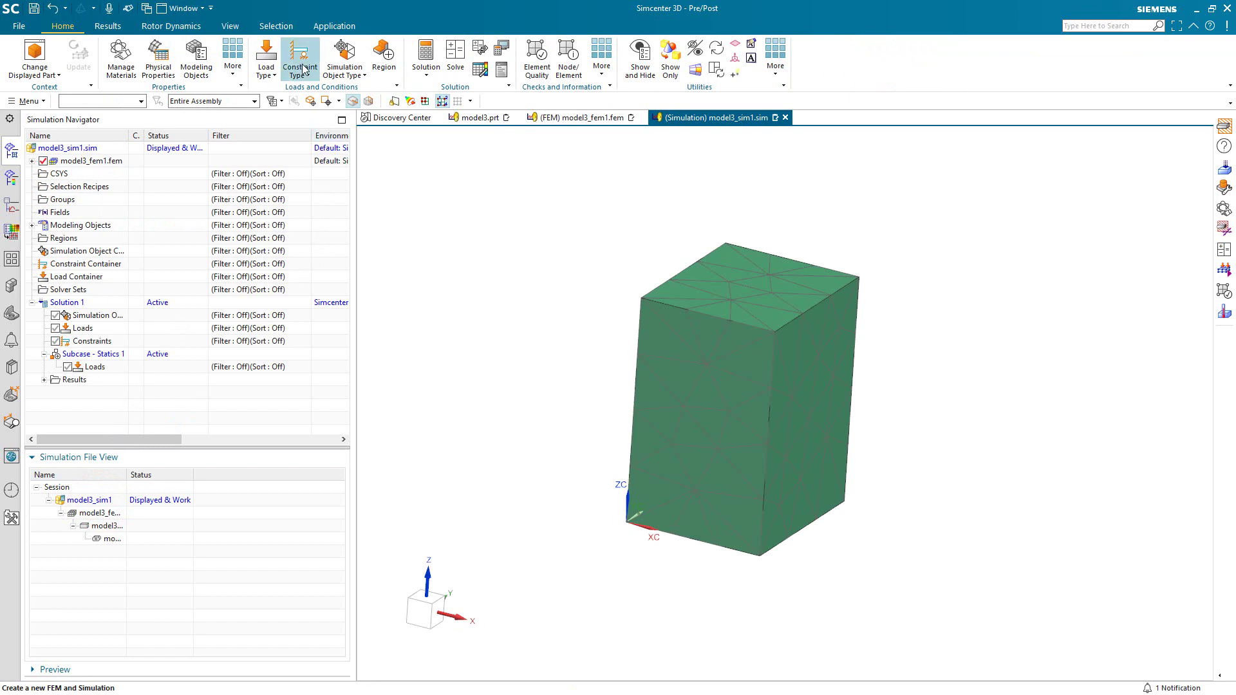
click(299, 62)
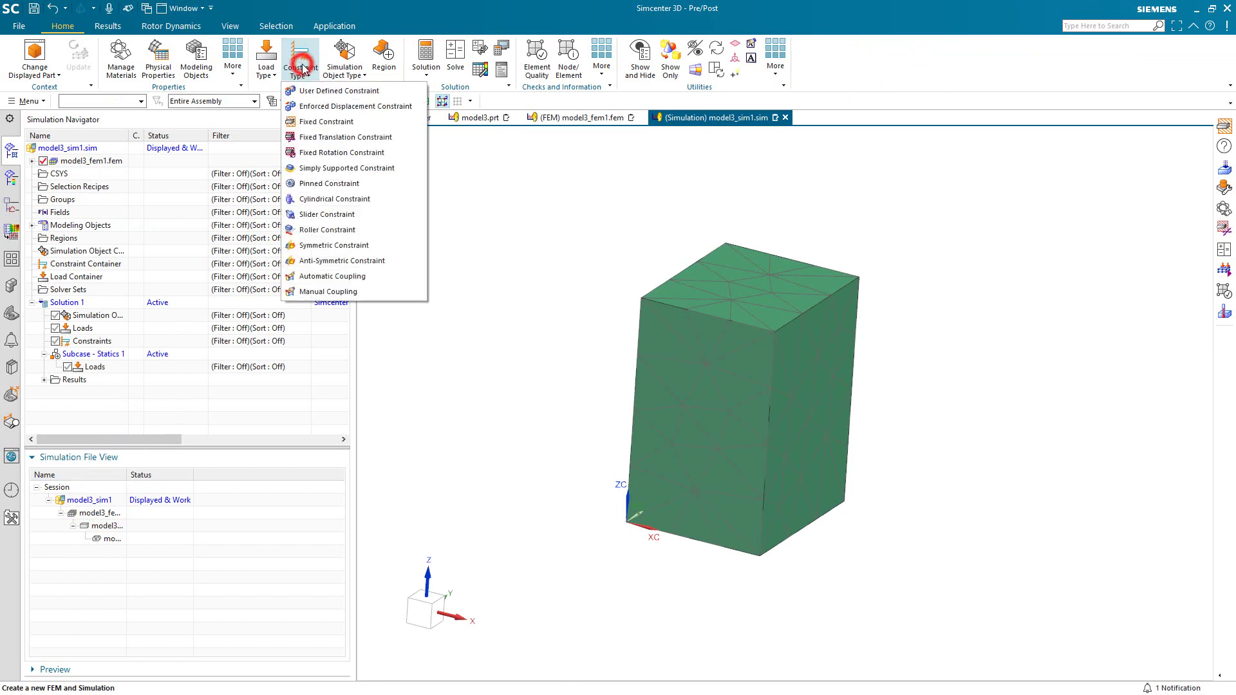
click(323, 136)
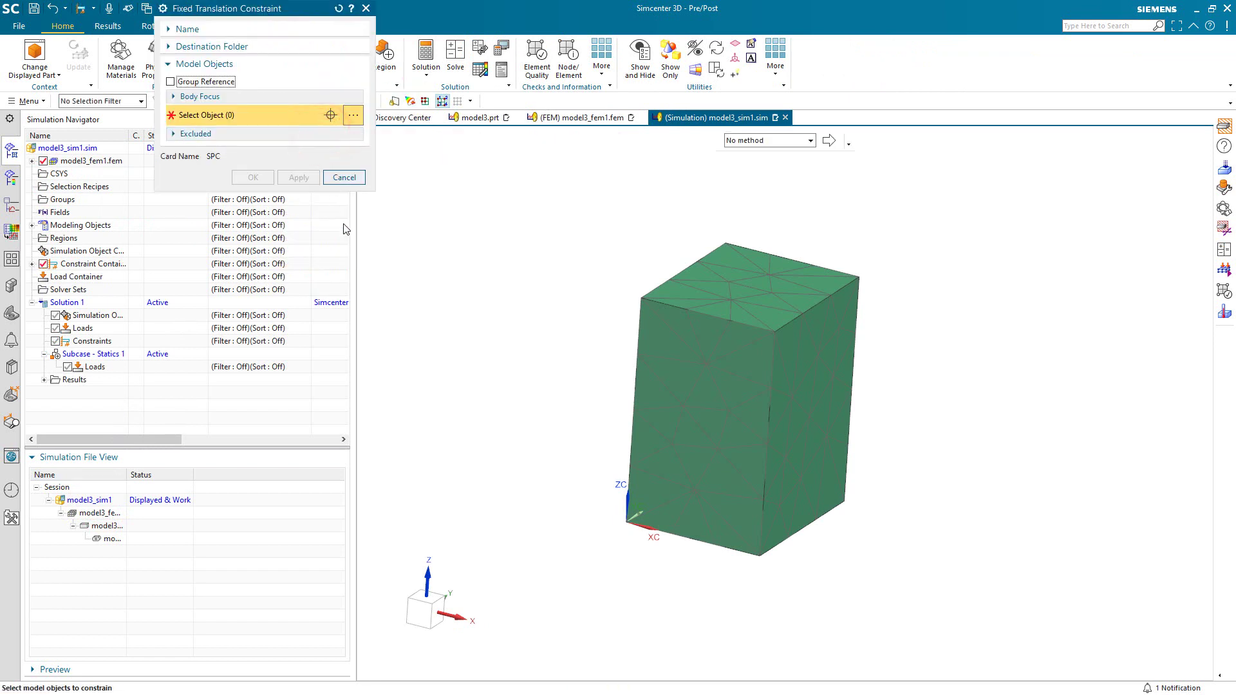
middle_drag(497, 410, 503, 368)
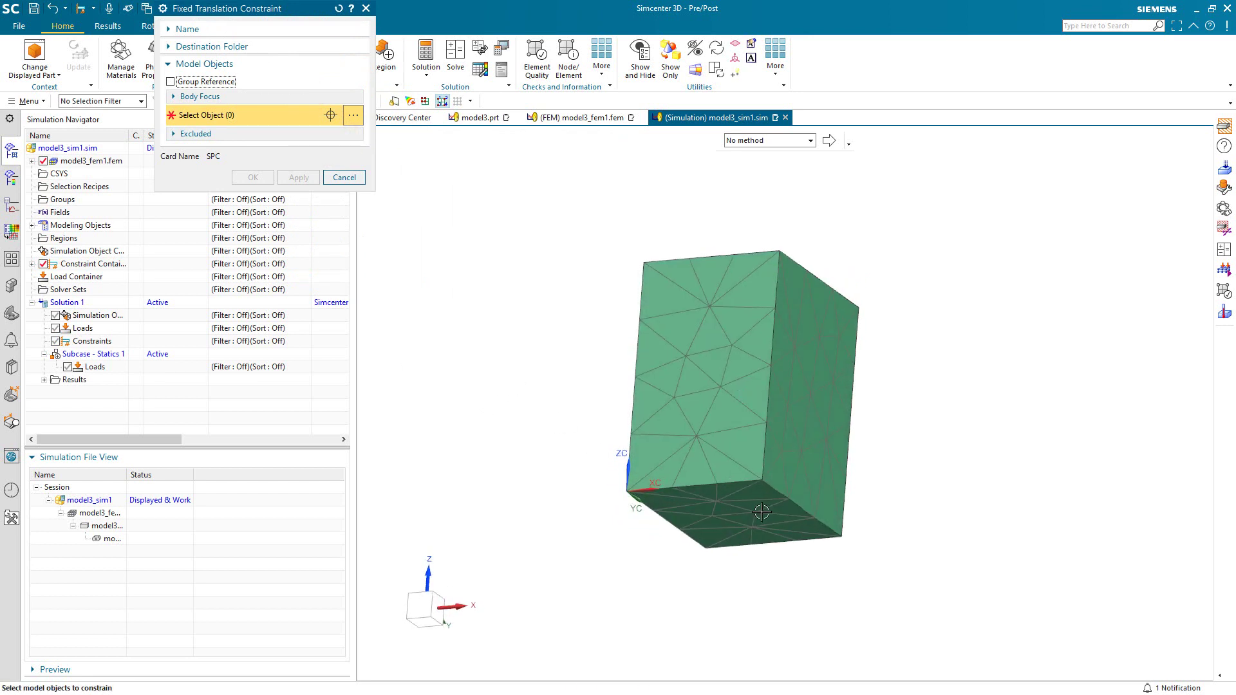
click(138, 101)
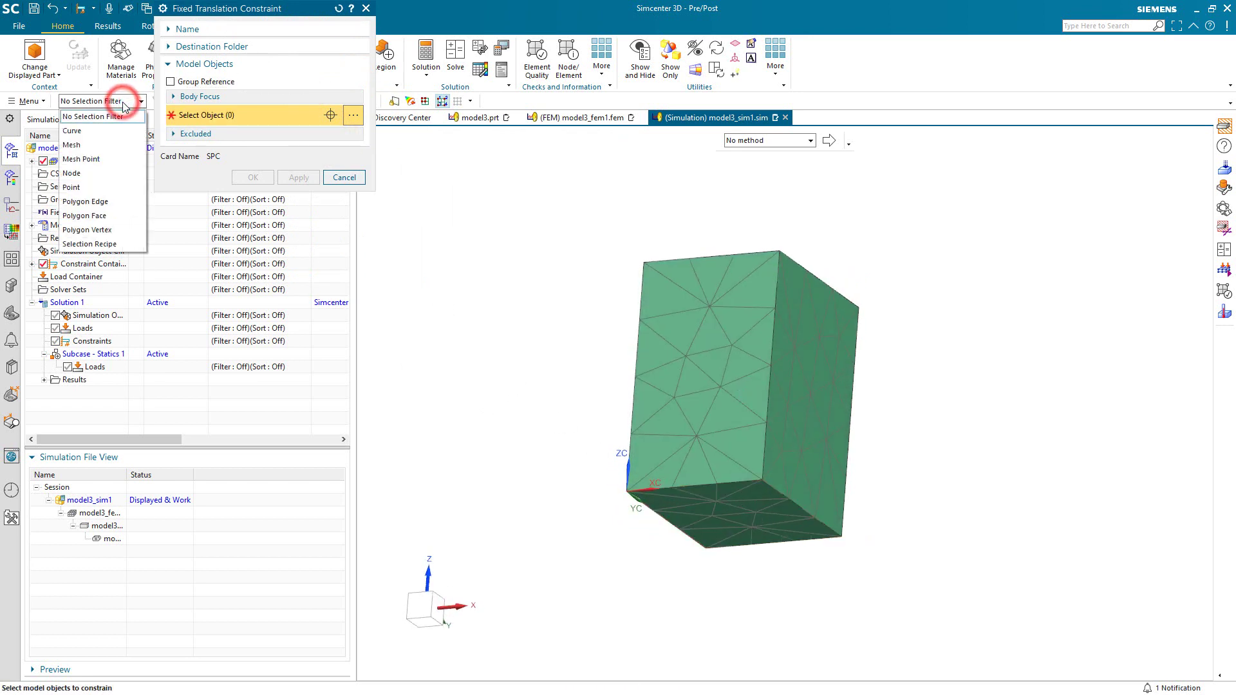
click(101, 216)
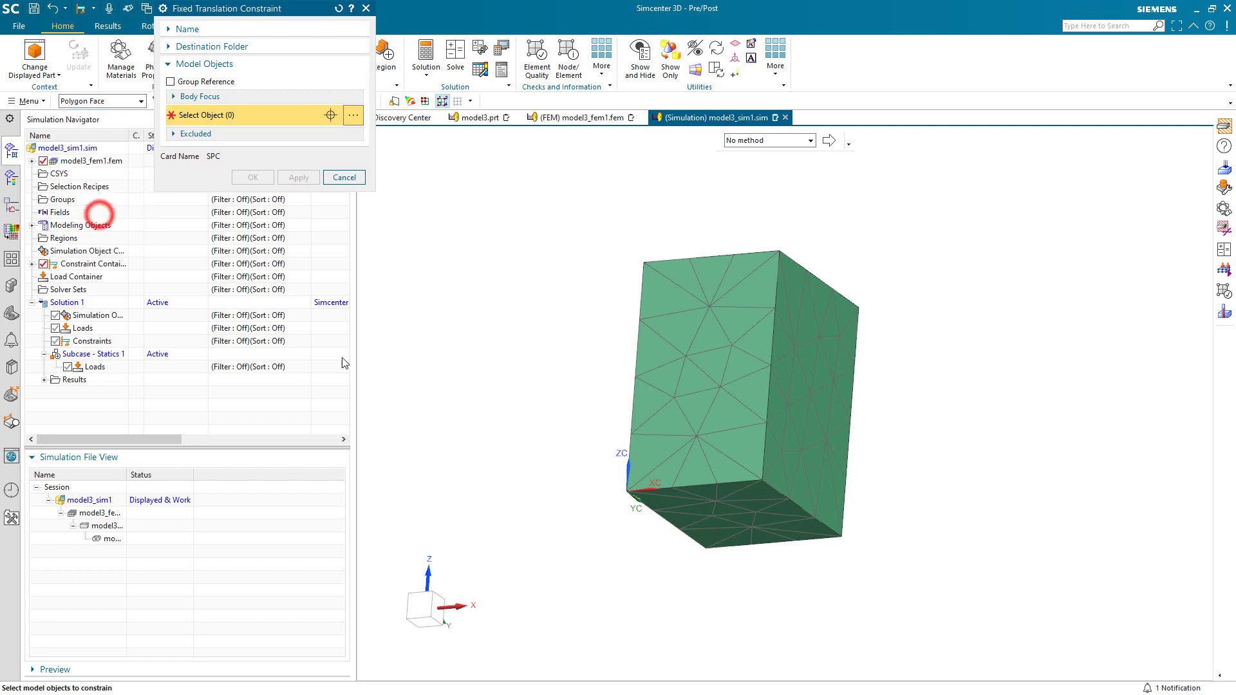
click(717, 520)
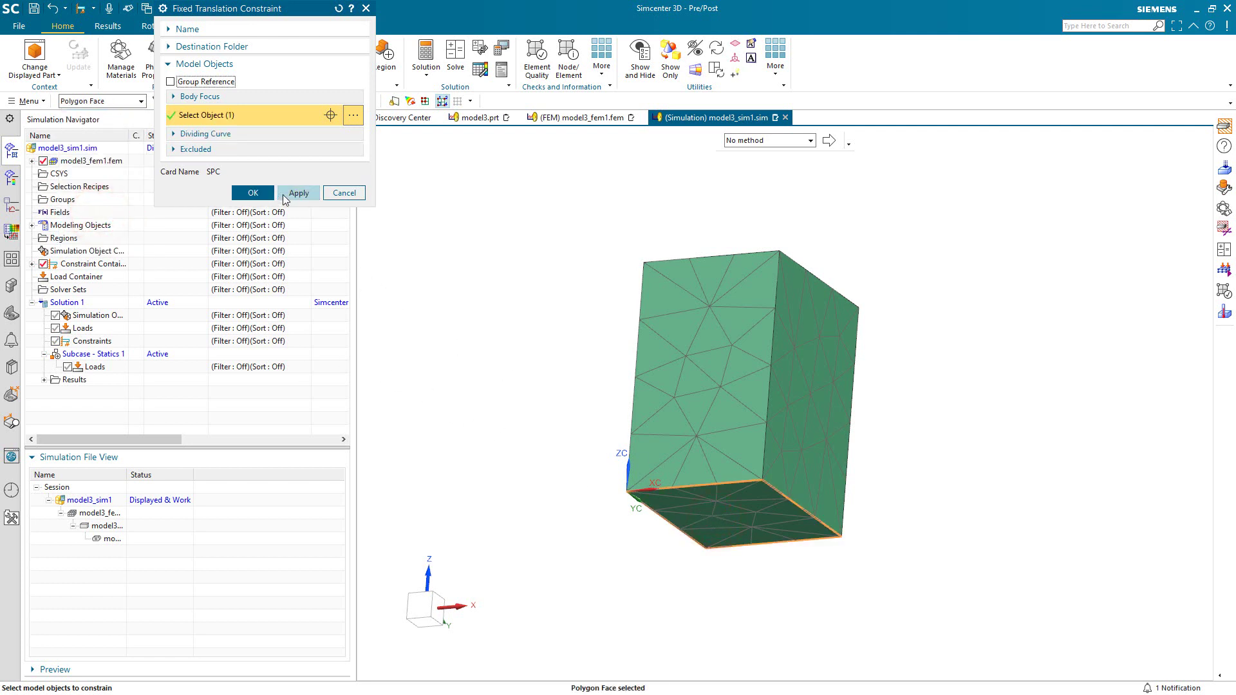
click(268, 195)
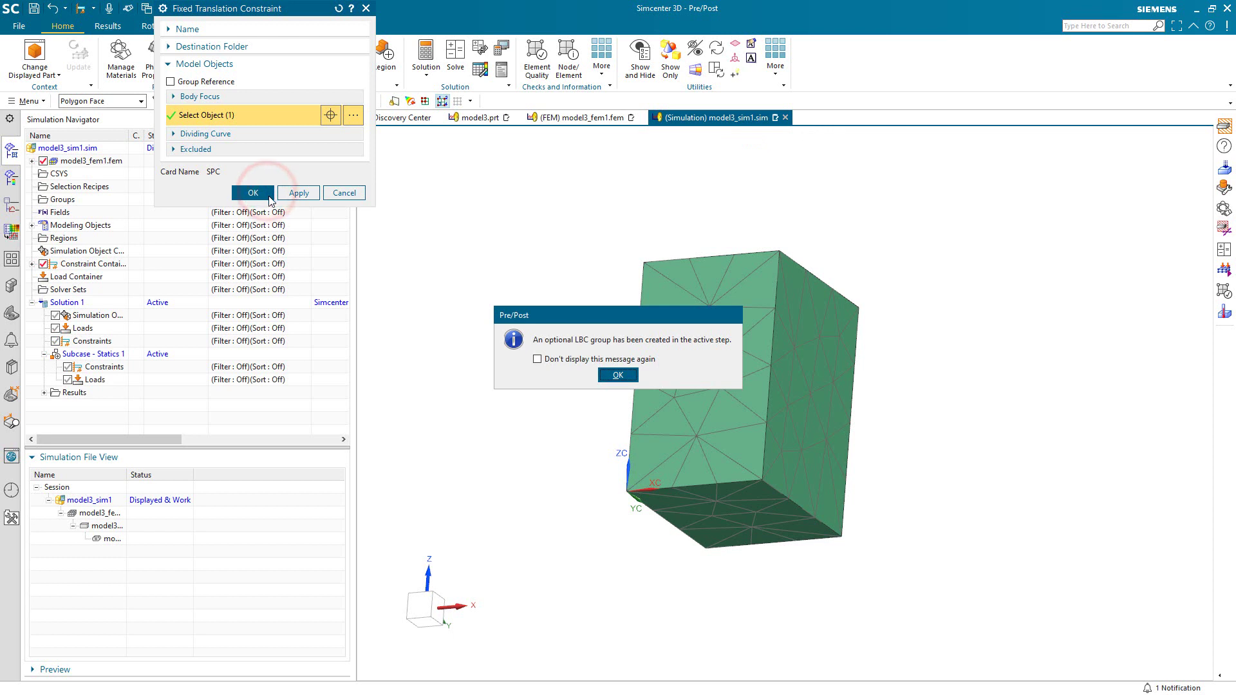
click(616, 375)
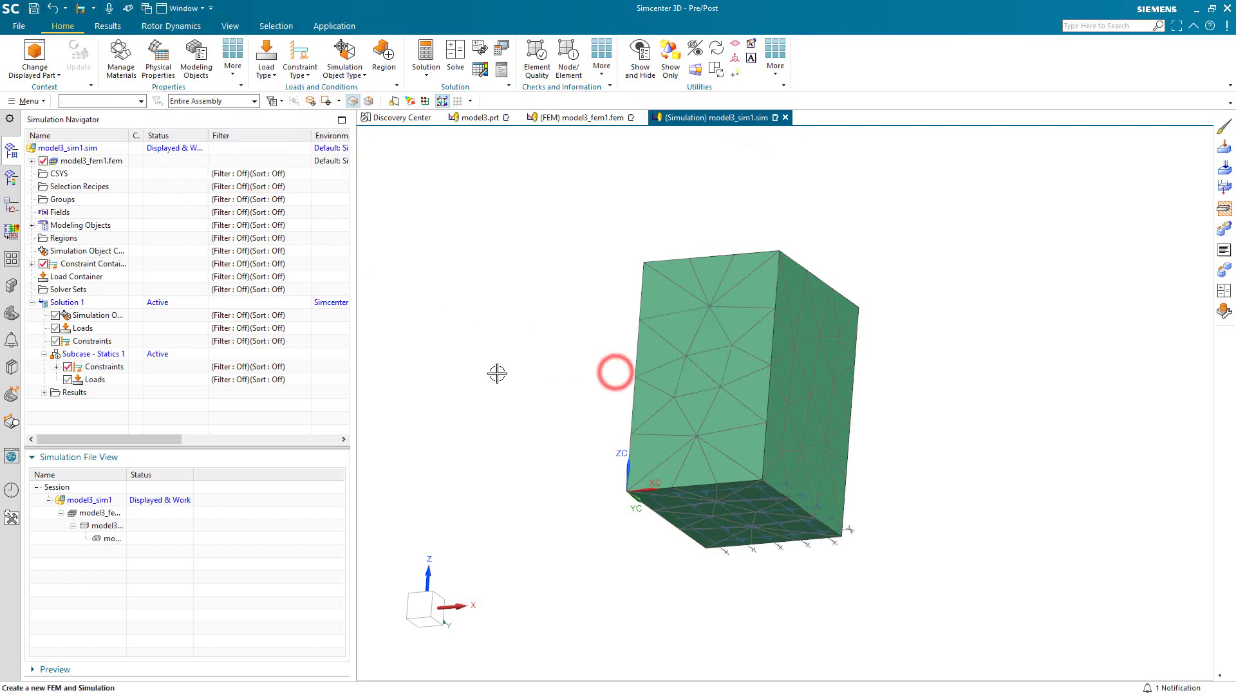
- Expand the Statics subcase constraints to check the new NoTrans(1) constraint
click(57, 367)
click(113, 380)
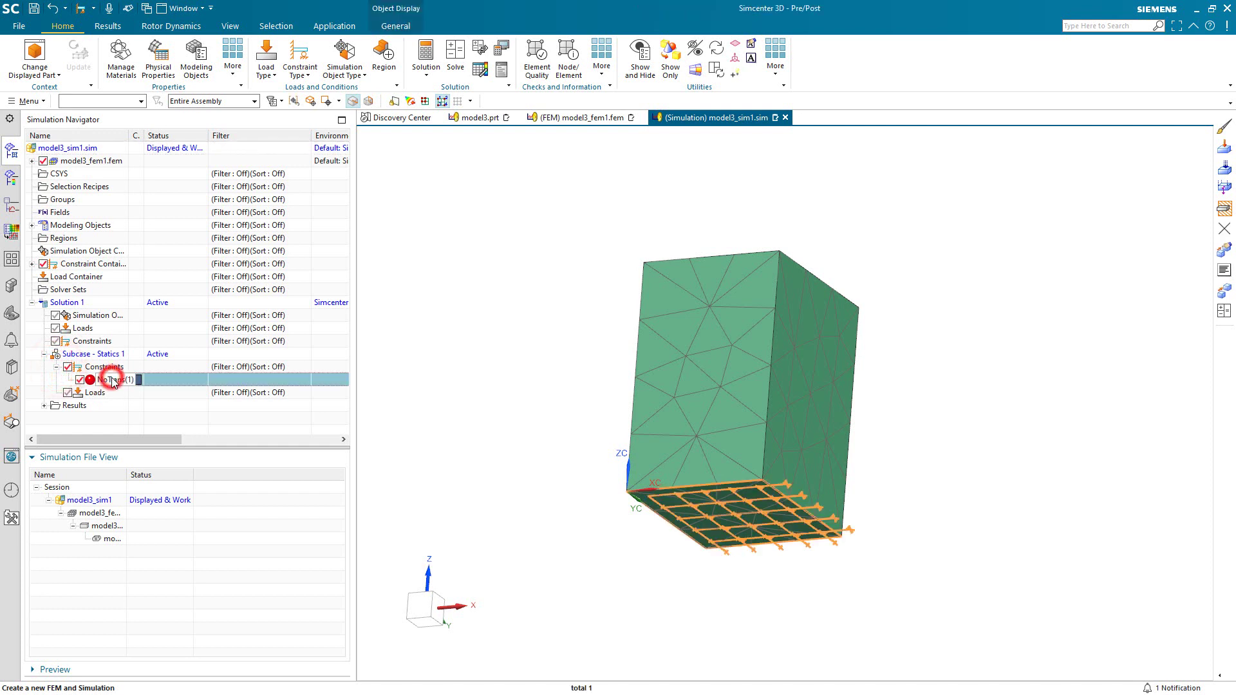
key(Escape)
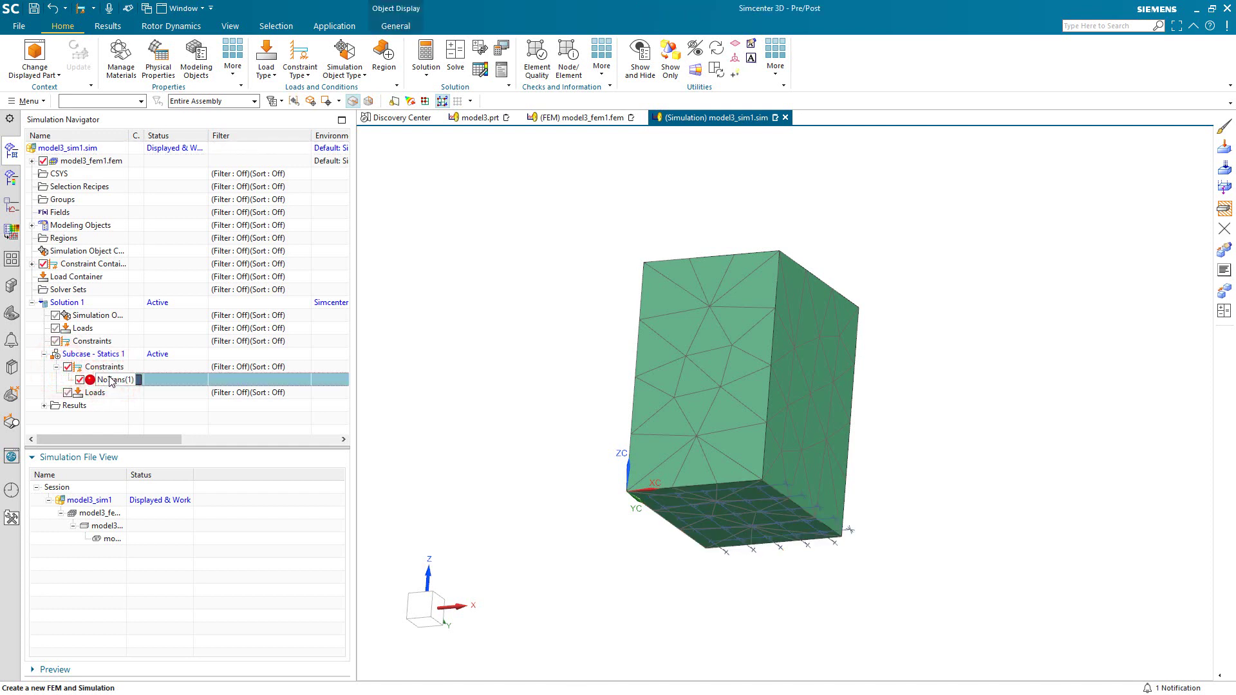
- Apply a 1 lbf force along +ZC to the cube's top face
click(266, 59)
click(278, 104)
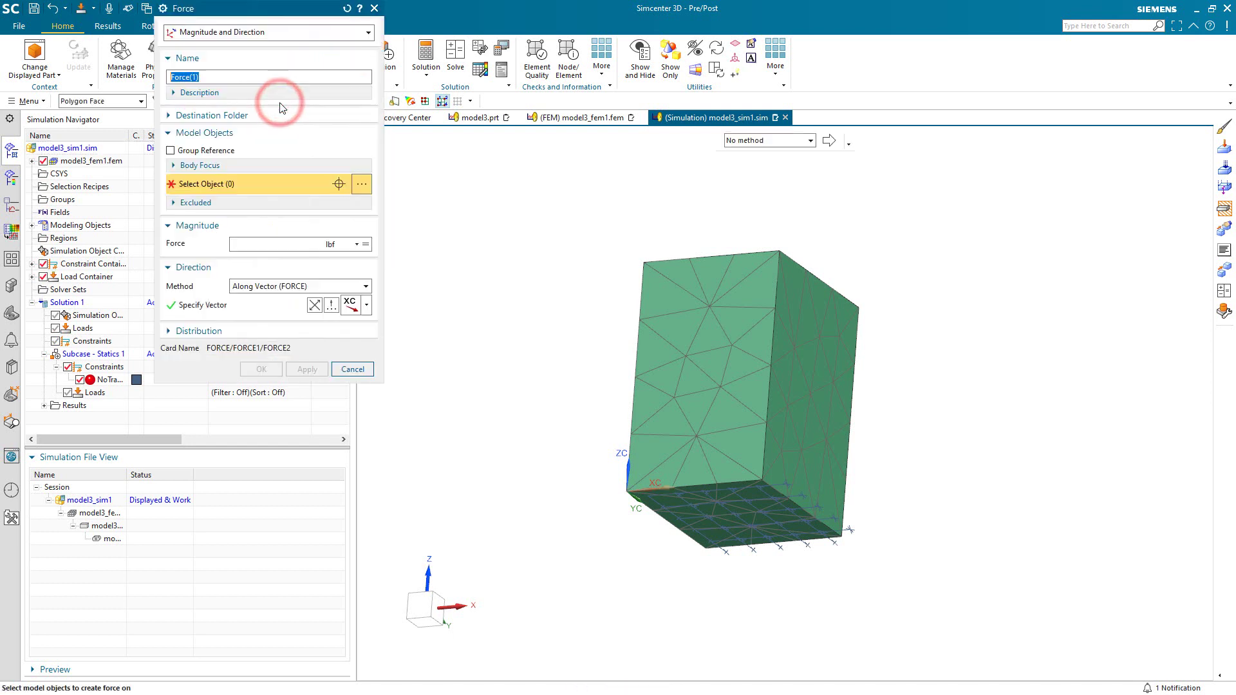
middle_drag(509, 229, 510, 273)
click(750, 281)
click(287, 248)
text(1)
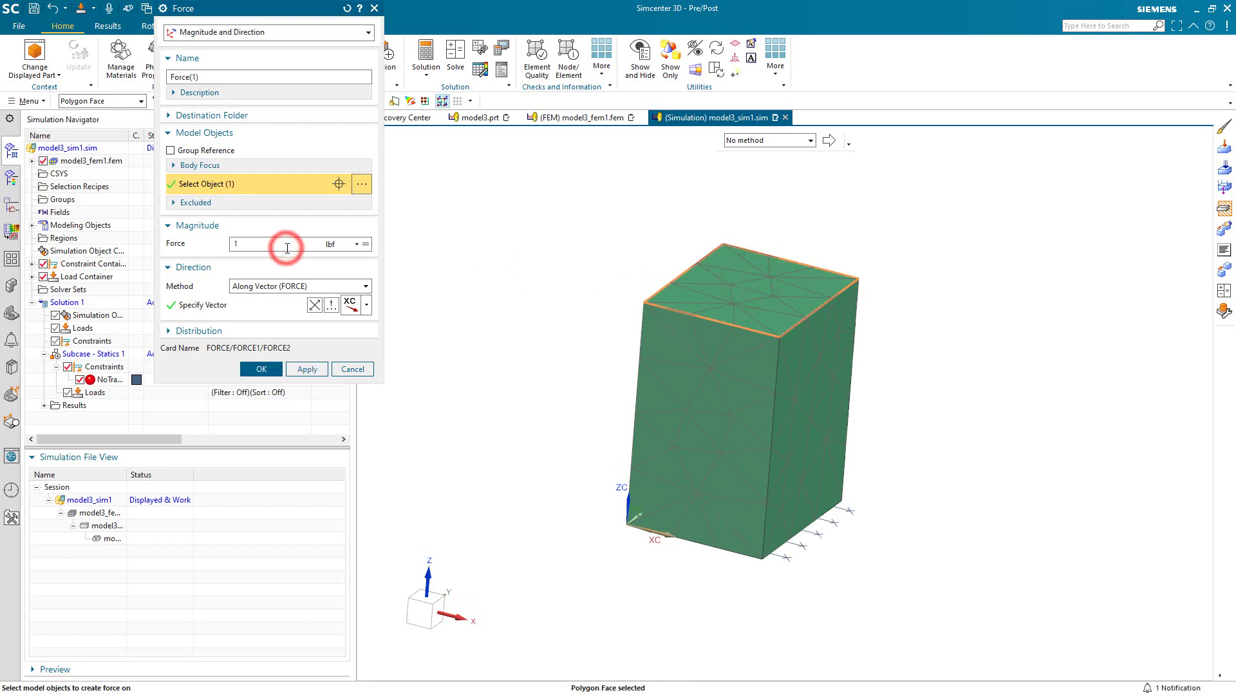
click(367, 310)
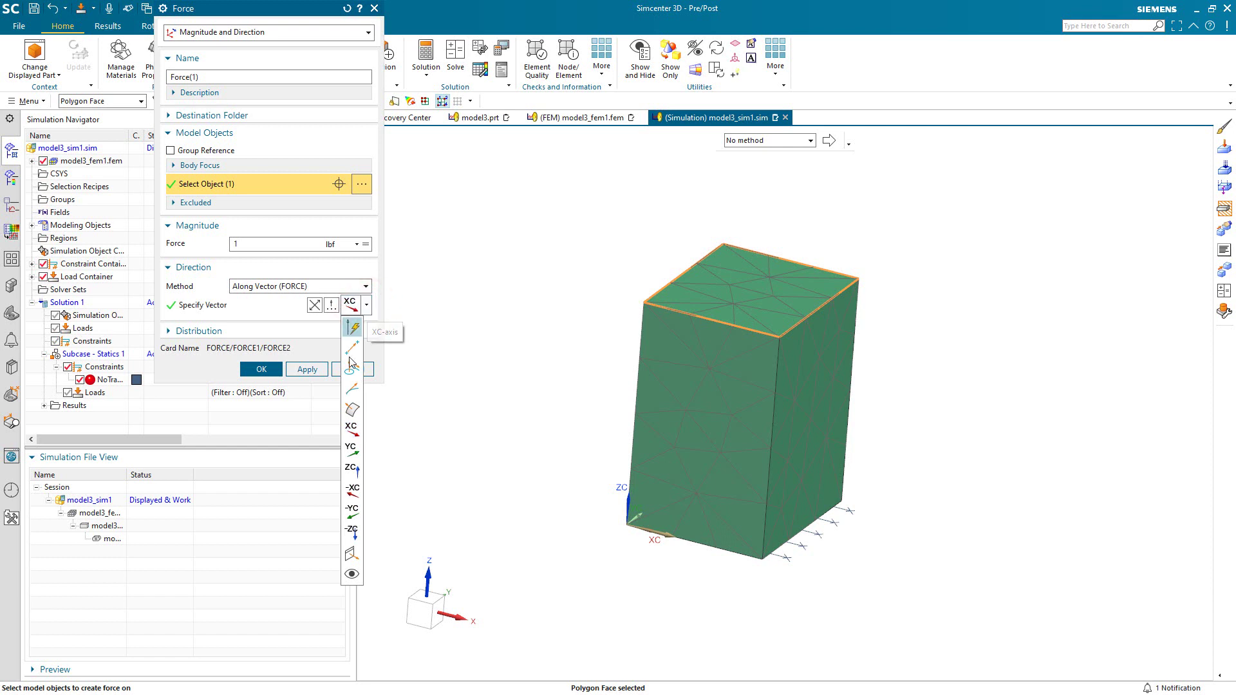
click(351, 467)
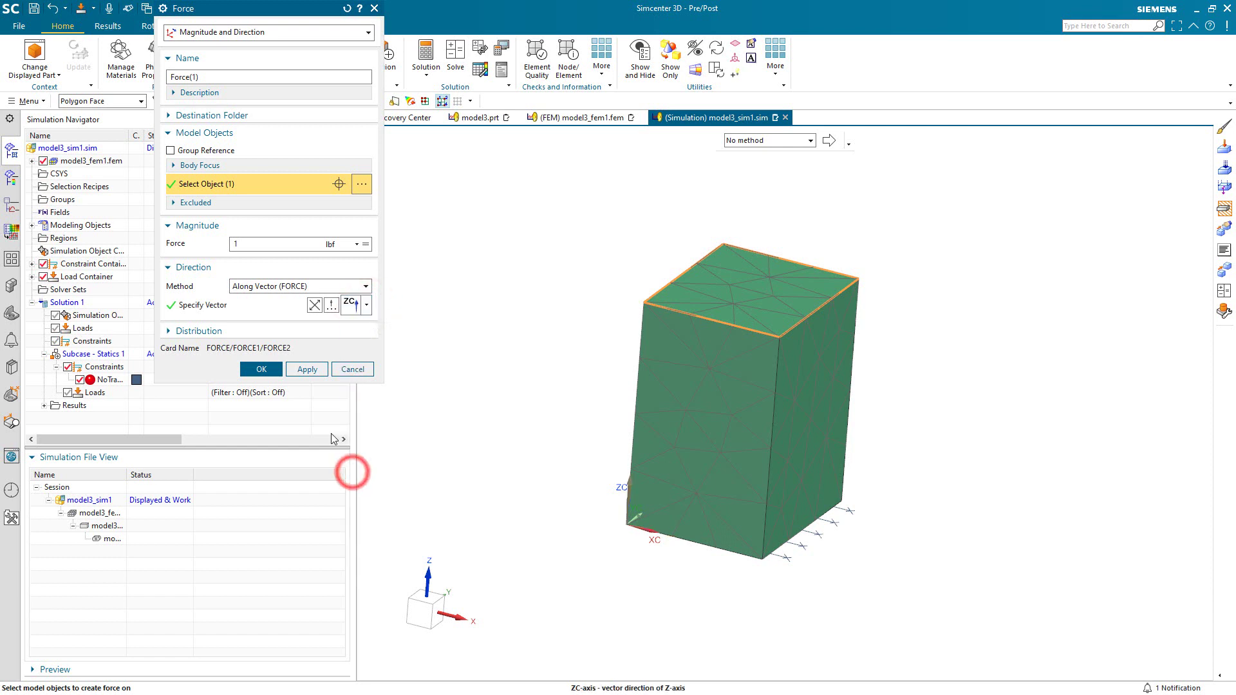
click(263, 370)
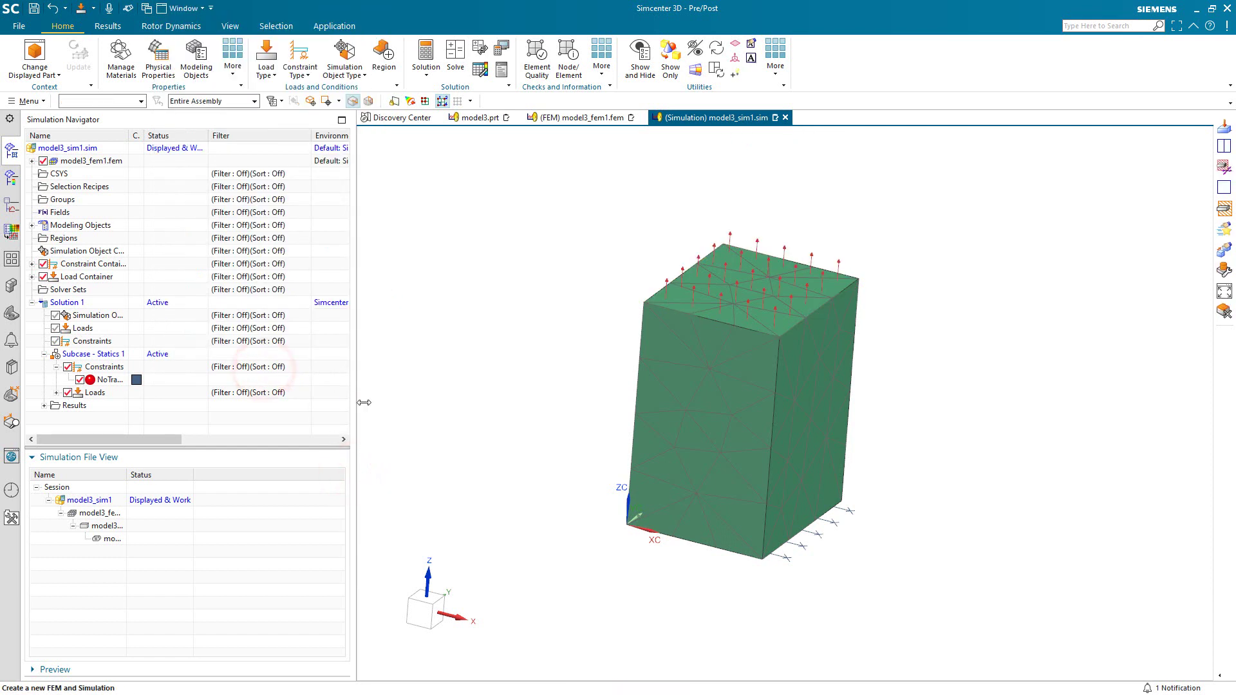
mouse_move(434, 424)
middle_down()
mouse_move(447, 405)
mouse_move(527, 392)
mouse_move(441, 405)
mouse_move(431, 421)
middle_up()
right_click(75, 304)
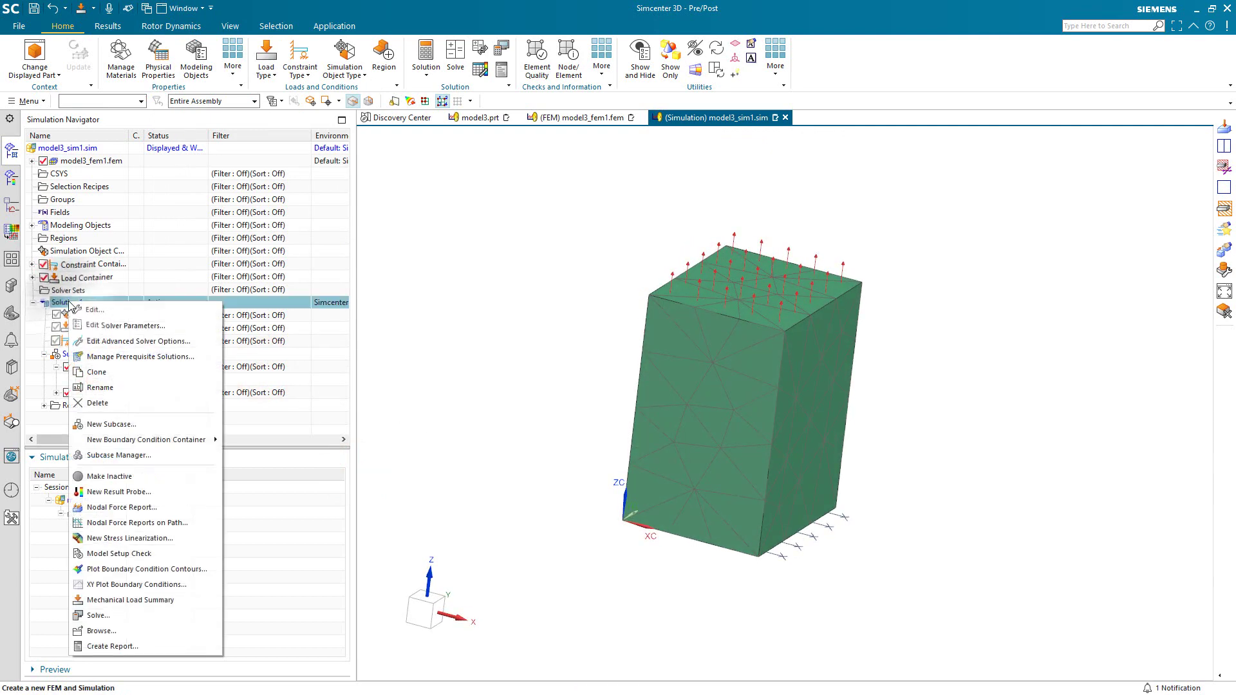
click(116, 327)
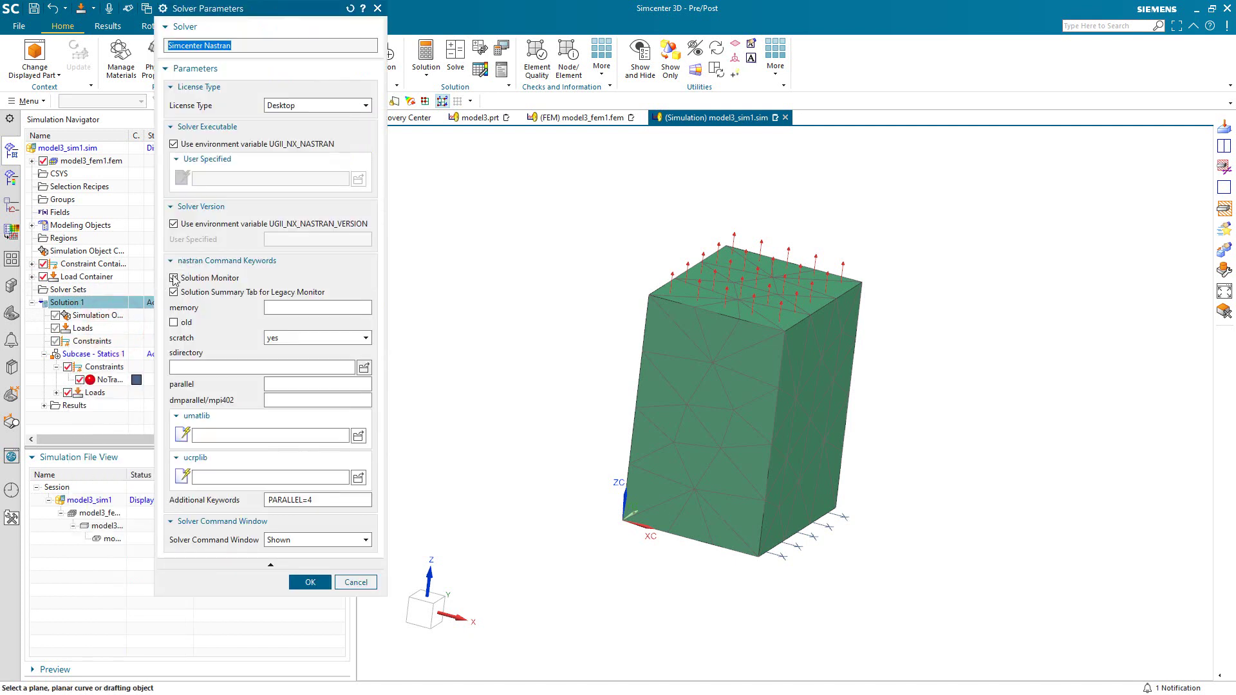
click(358, 106)
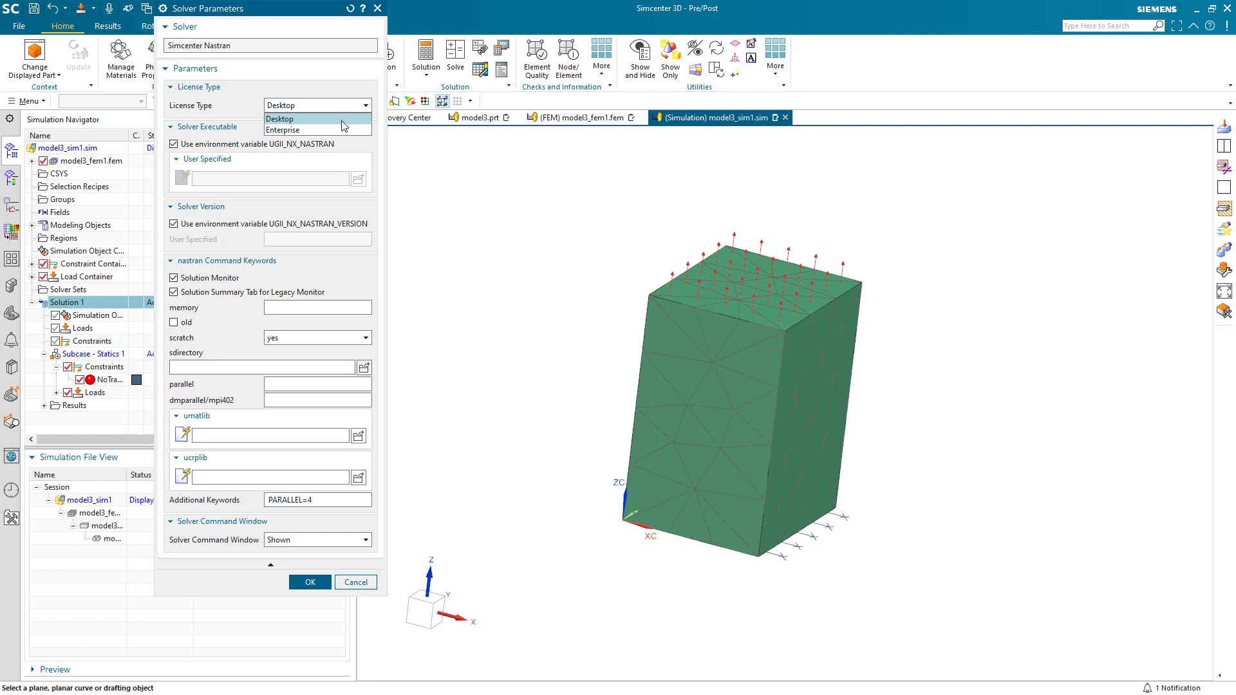
click(336, 119)
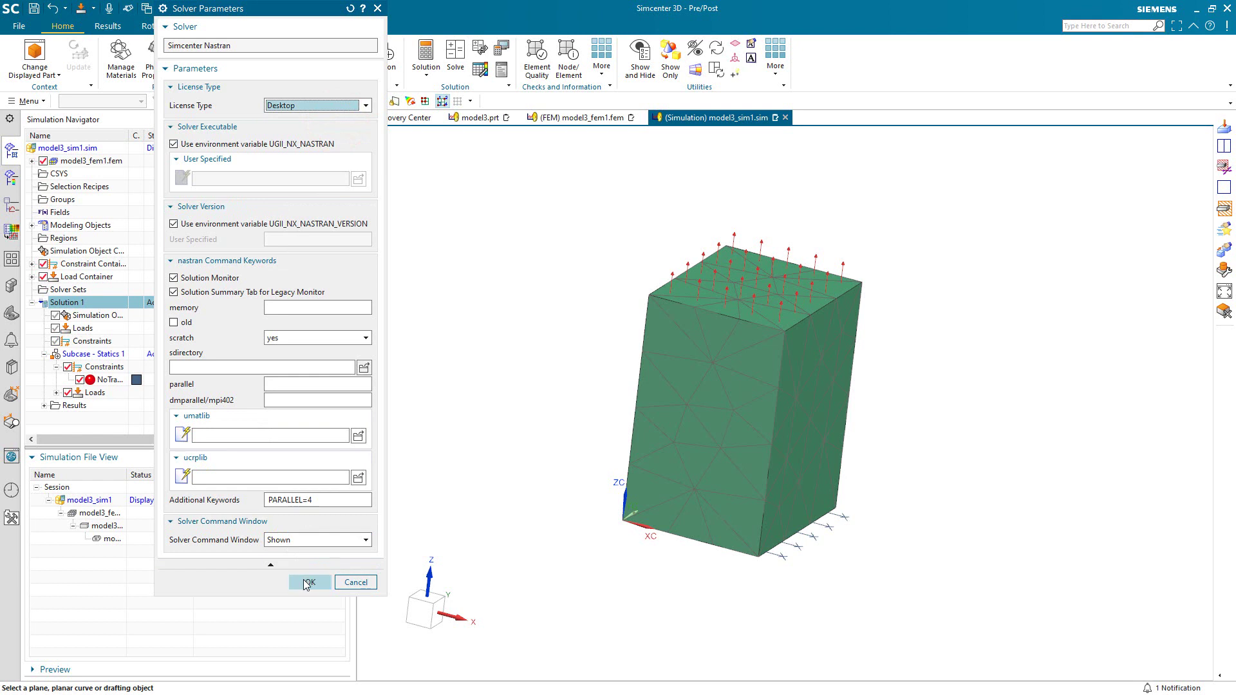
drag(327, 500, 263, 499)
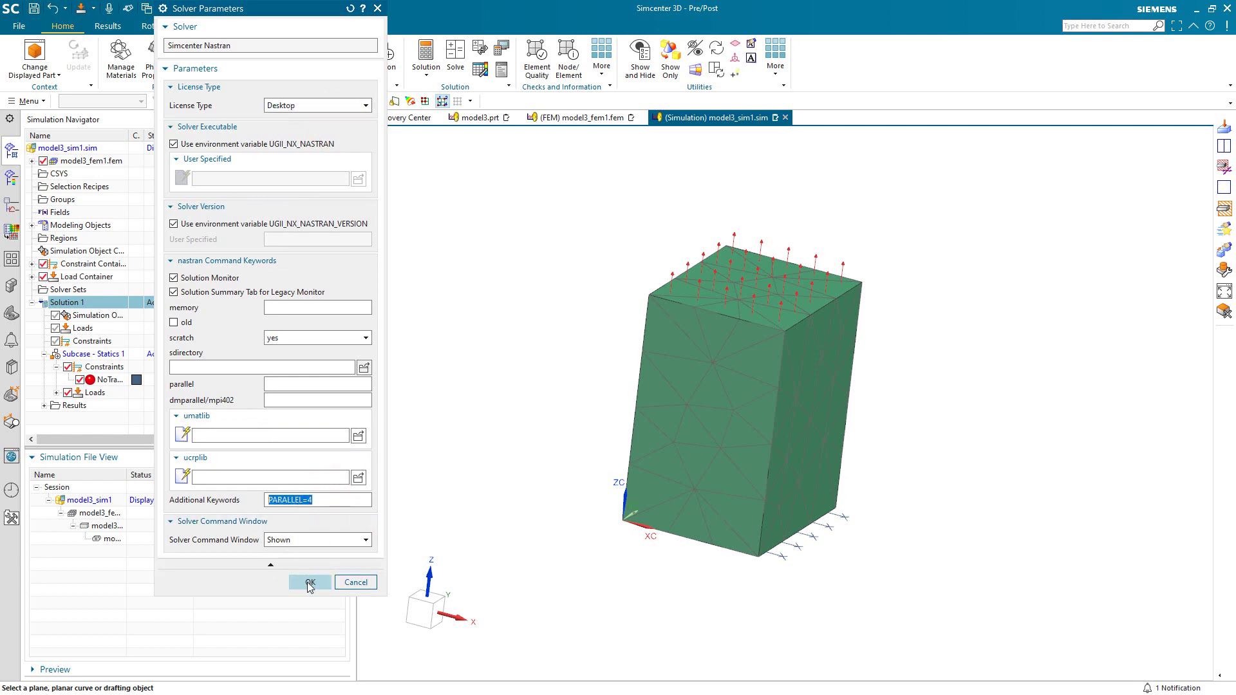
click(310, 583)
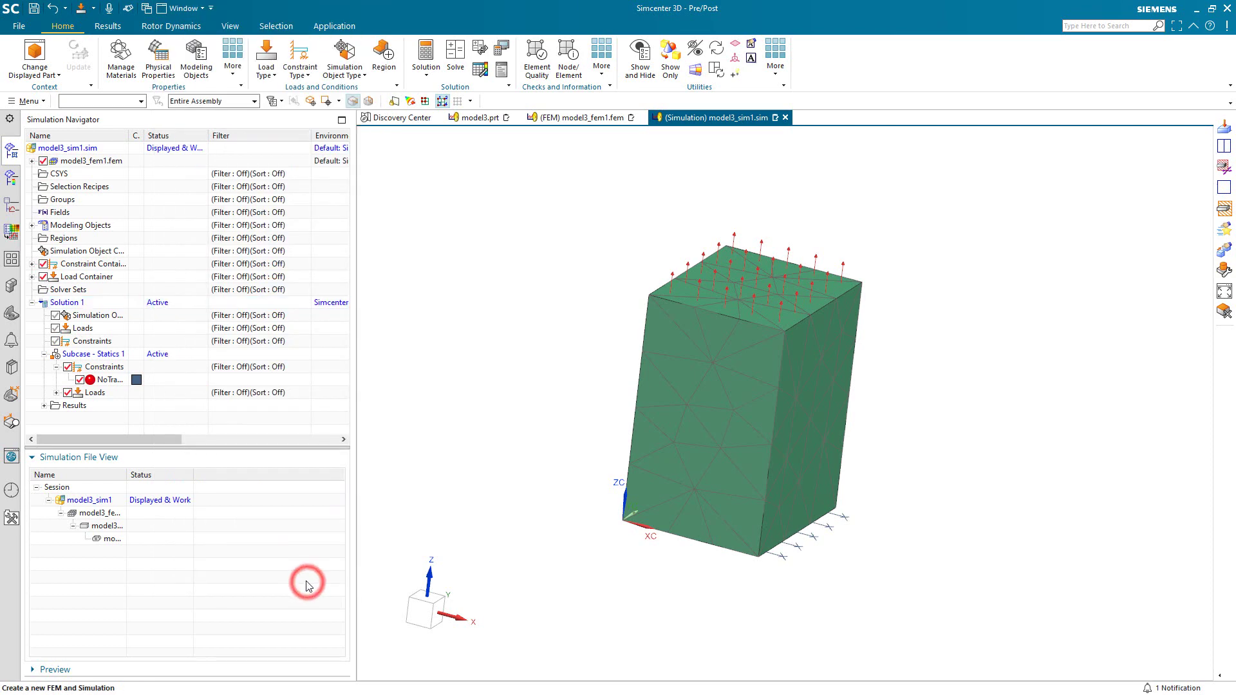
- Run the Nastran solve of Solution 1, decline result review, and read the Information report
right_click(68, 304)
click(144, 616)
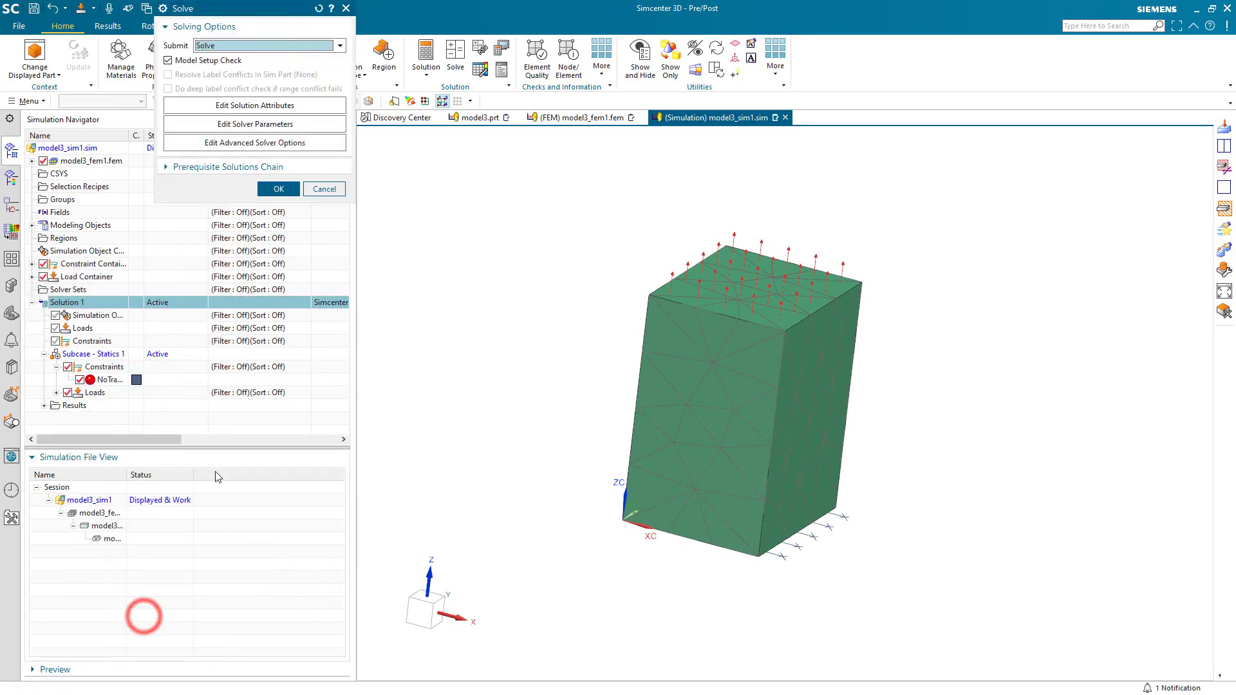
click(271, 195)
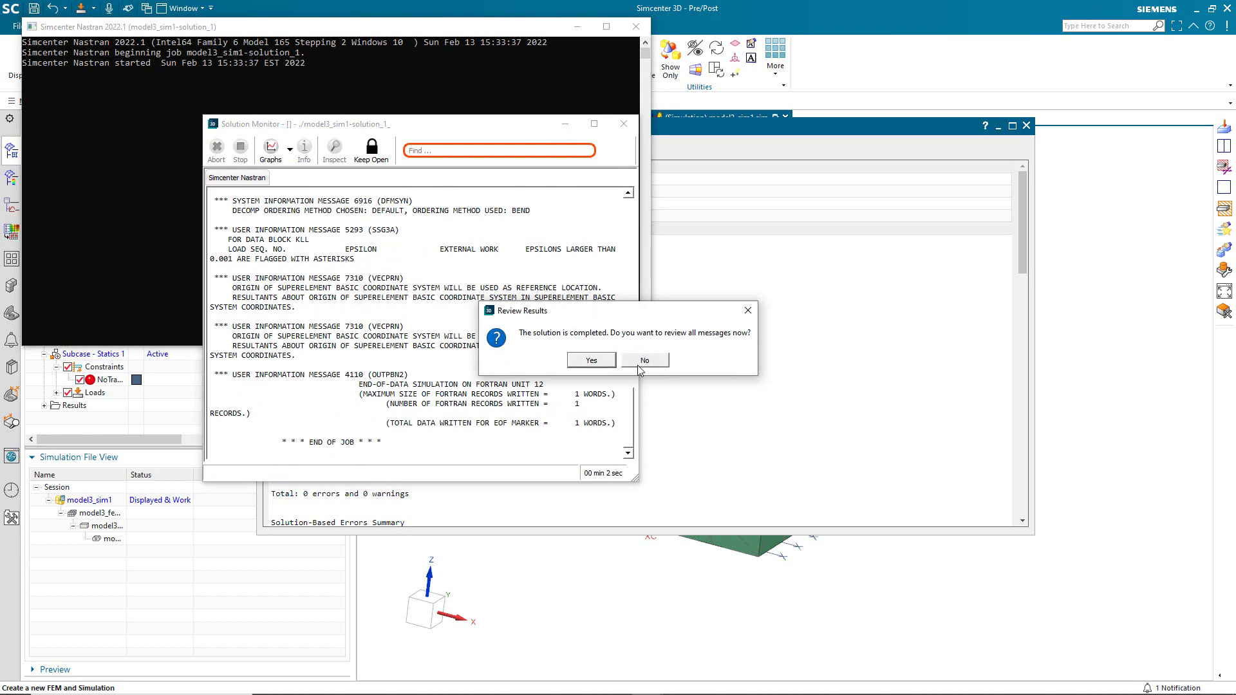
click(639, 365)
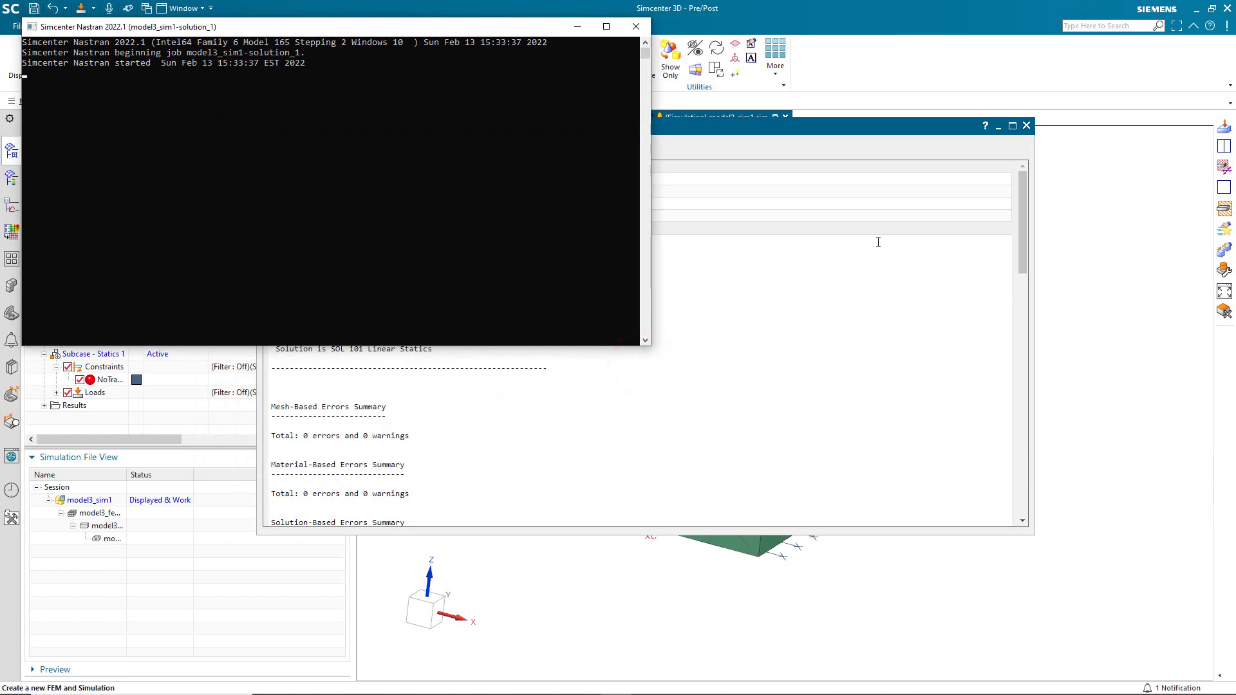
click(945, 127)
drag(1021, 245, 1022, 509)
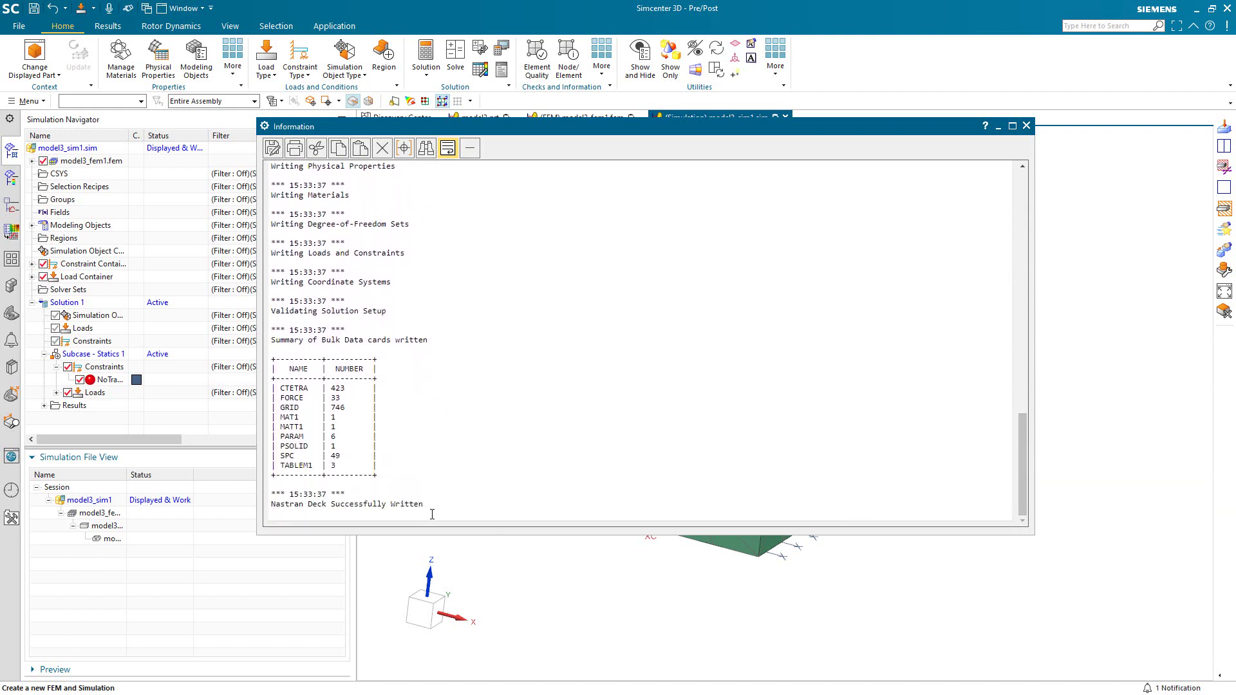
click(1026, 125)
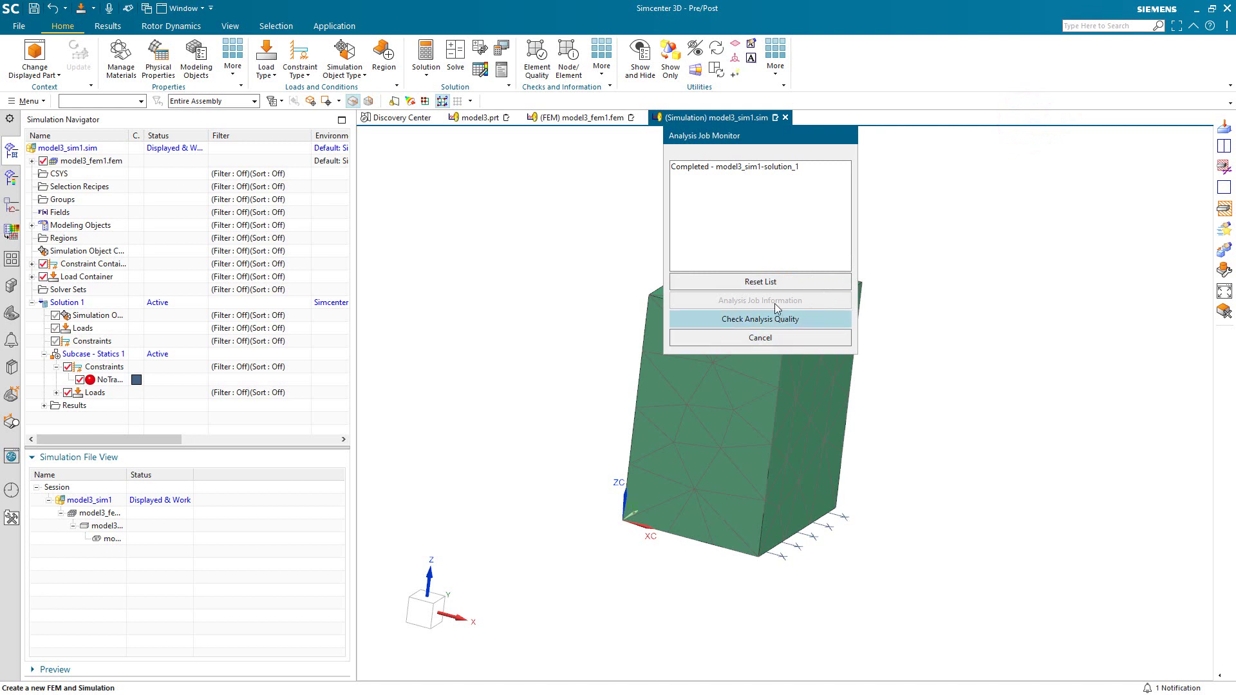
click(739, 168)
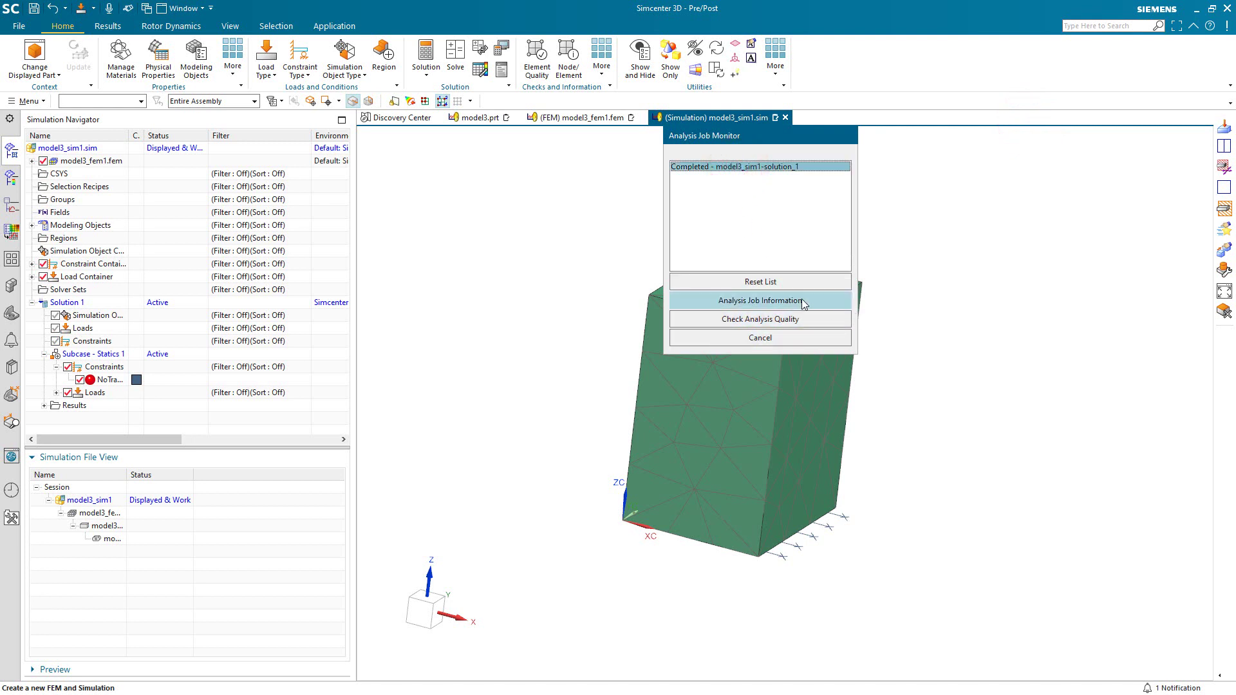
click(764, 322)
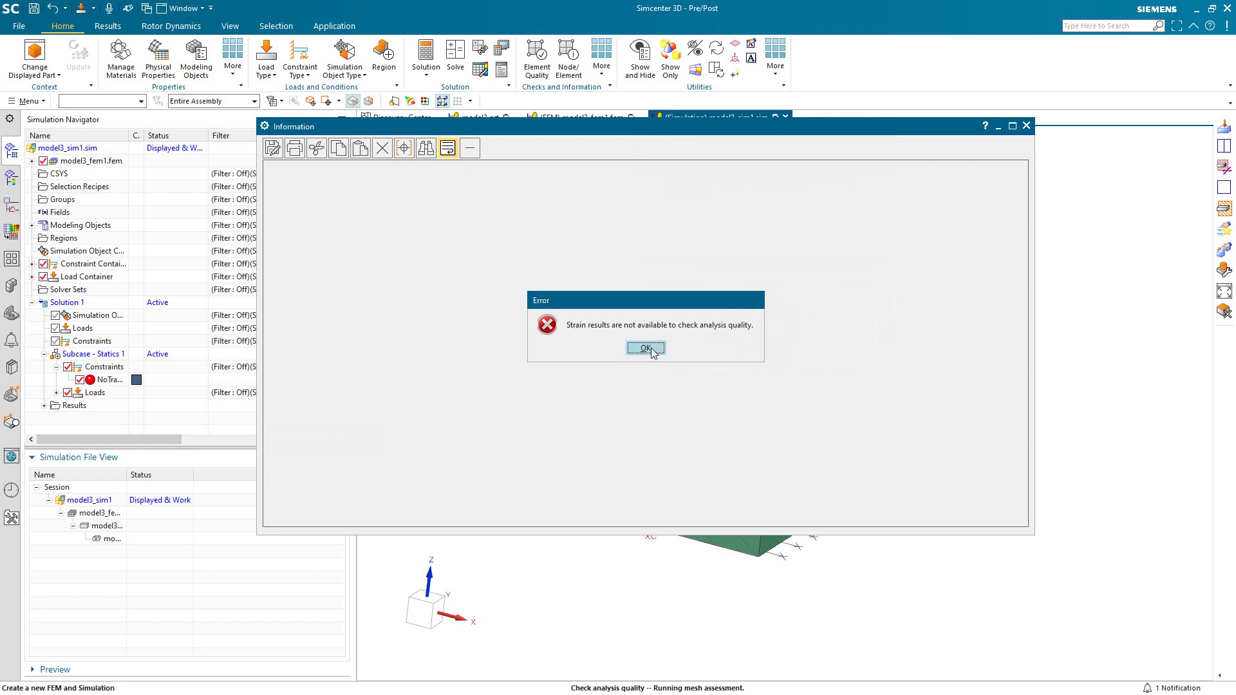
click(647, 349)
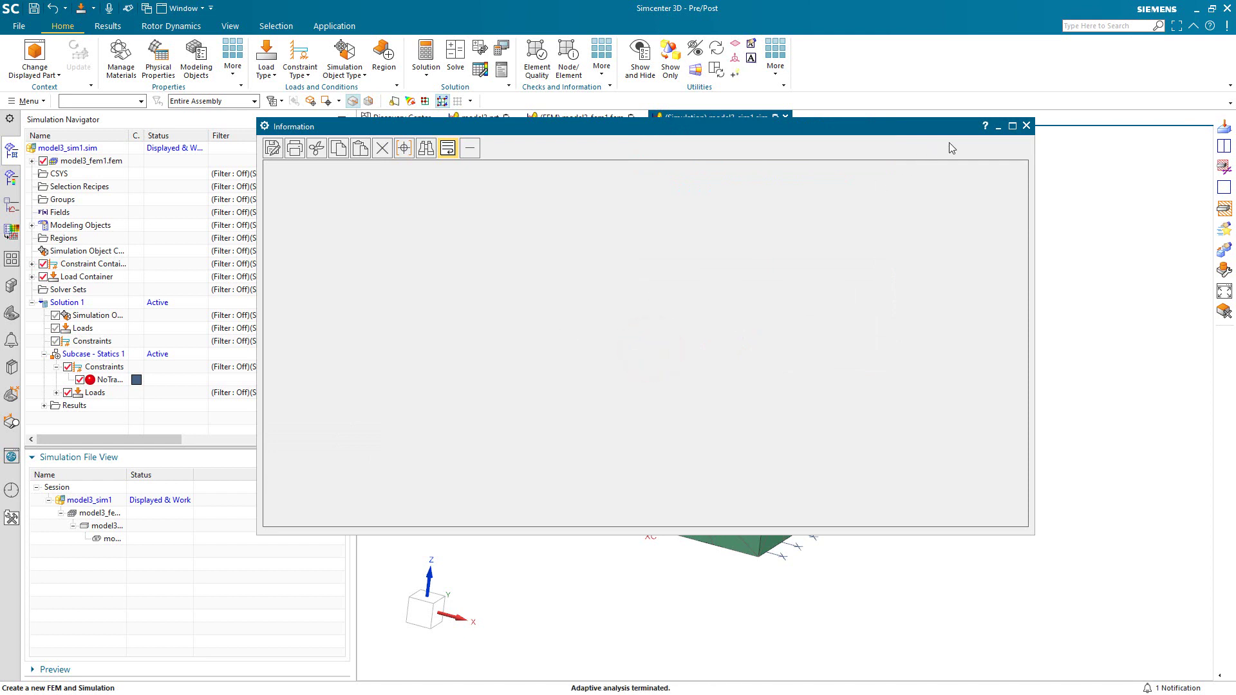
click(1026, 125)
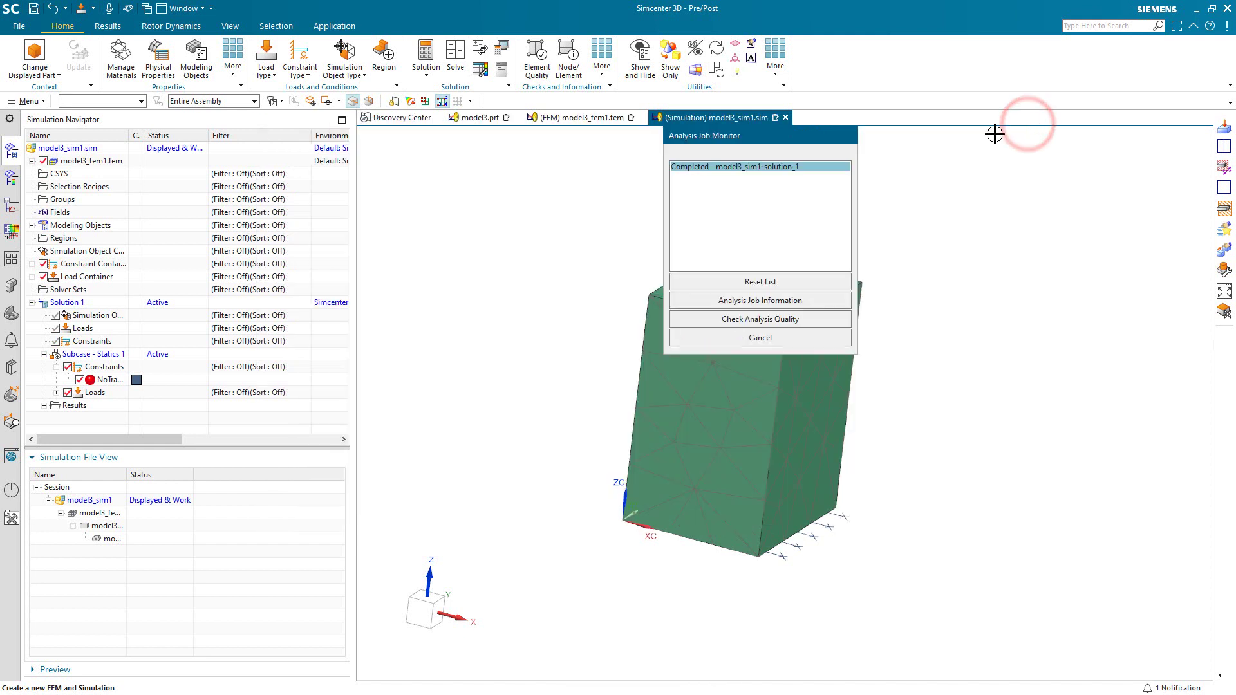
- Enable the STRAIN request in Solution 1's SOL 101 Linear Statics structural output requests
right_click(78, 307)
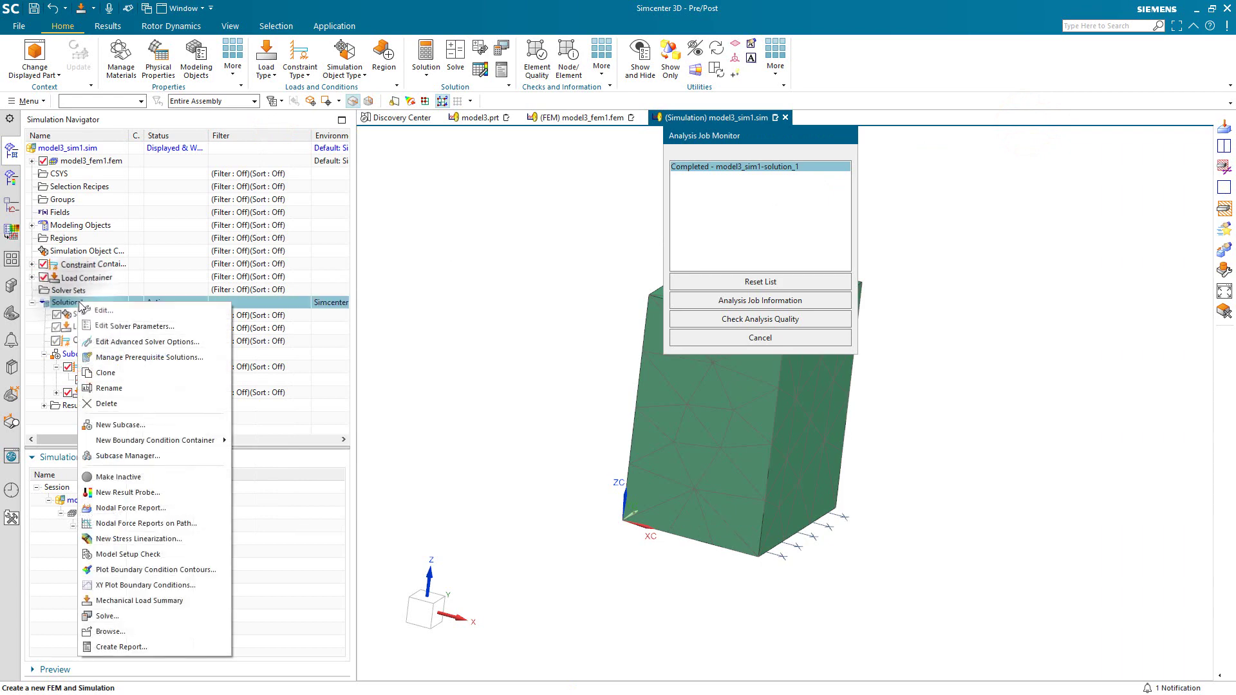
click(95, 312)
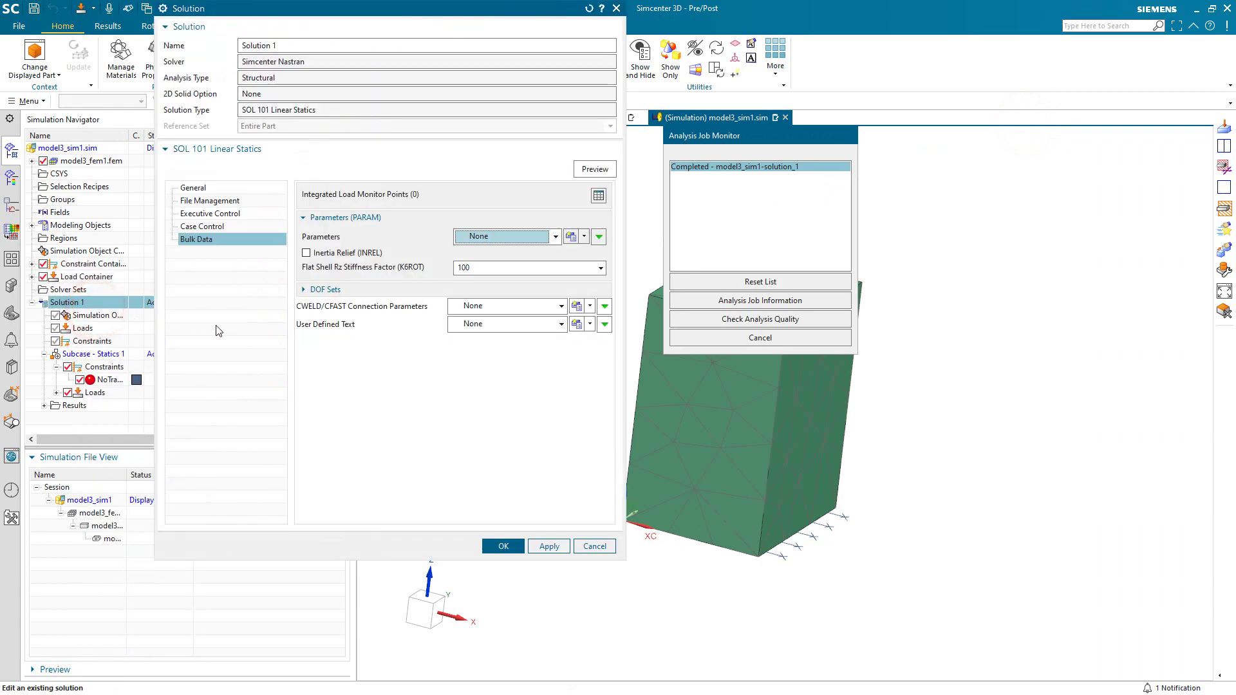
click(221, 228)
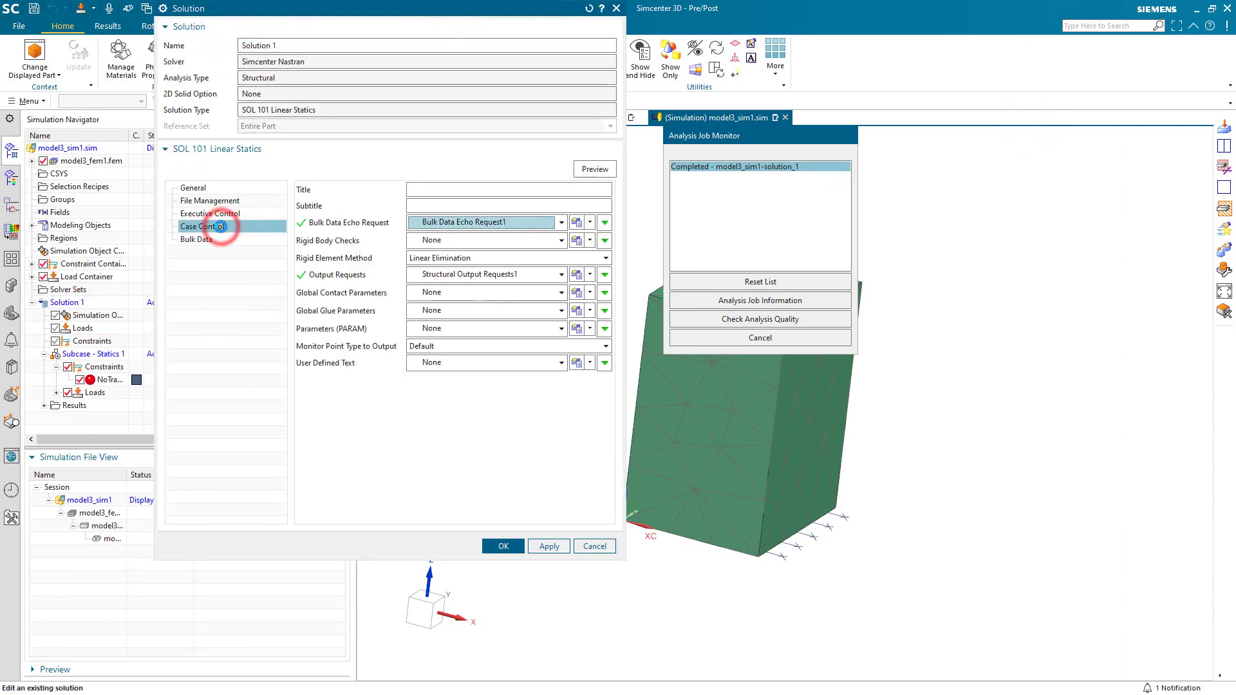
click(578, 274)
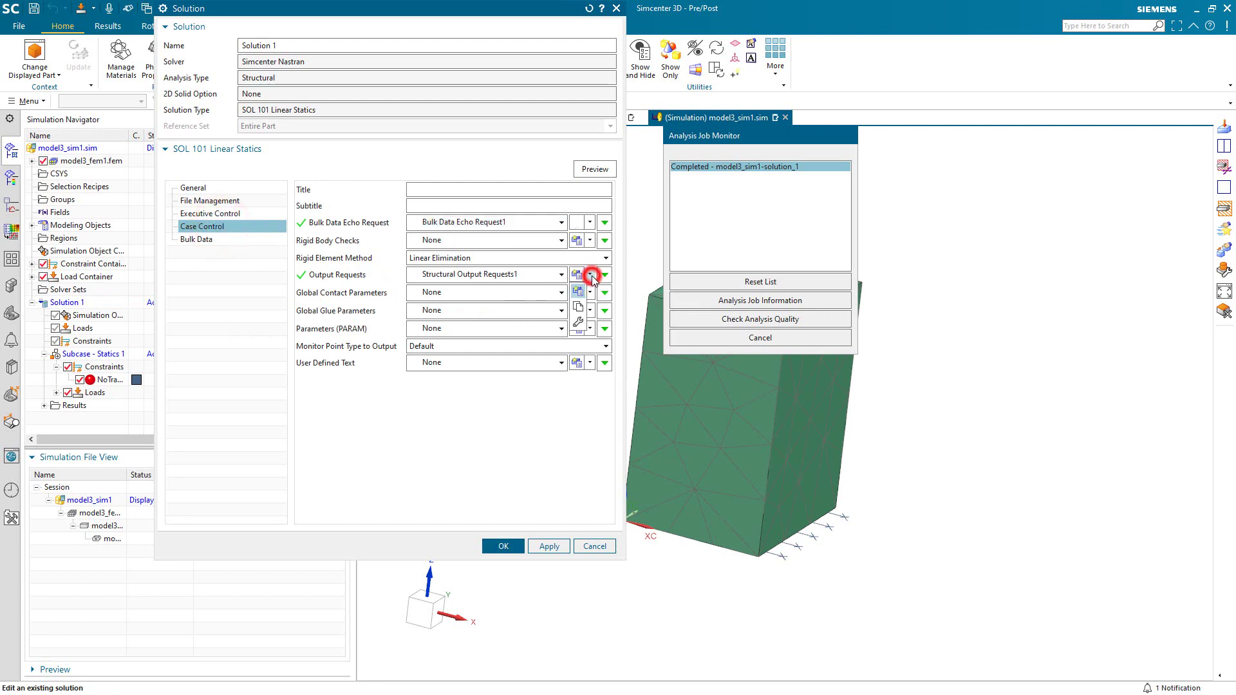
click(579, 323)
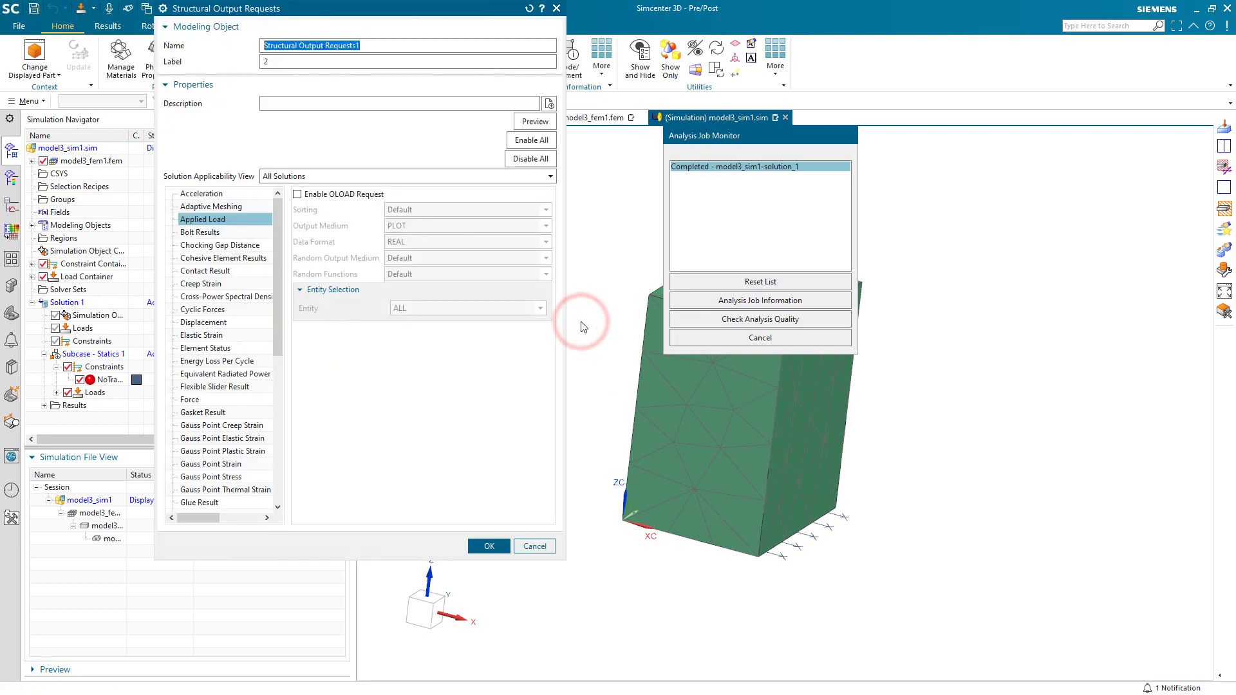
click(321, 181)
click(316, 198)
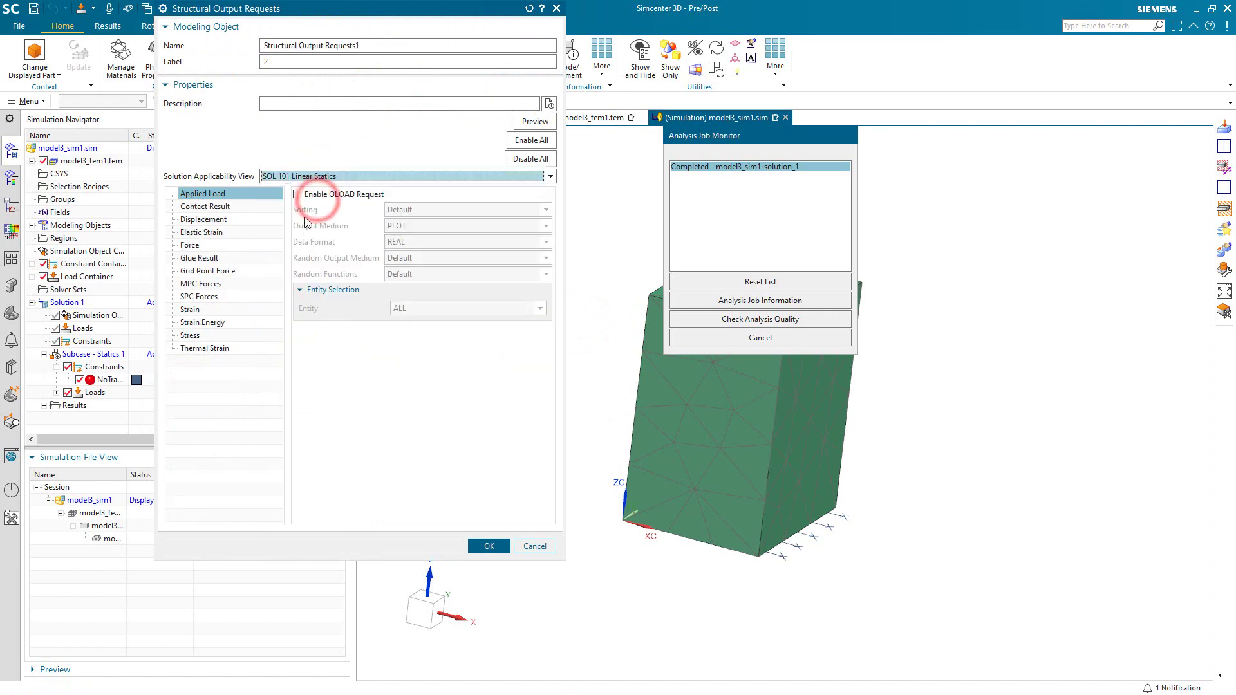
click(190, 309)
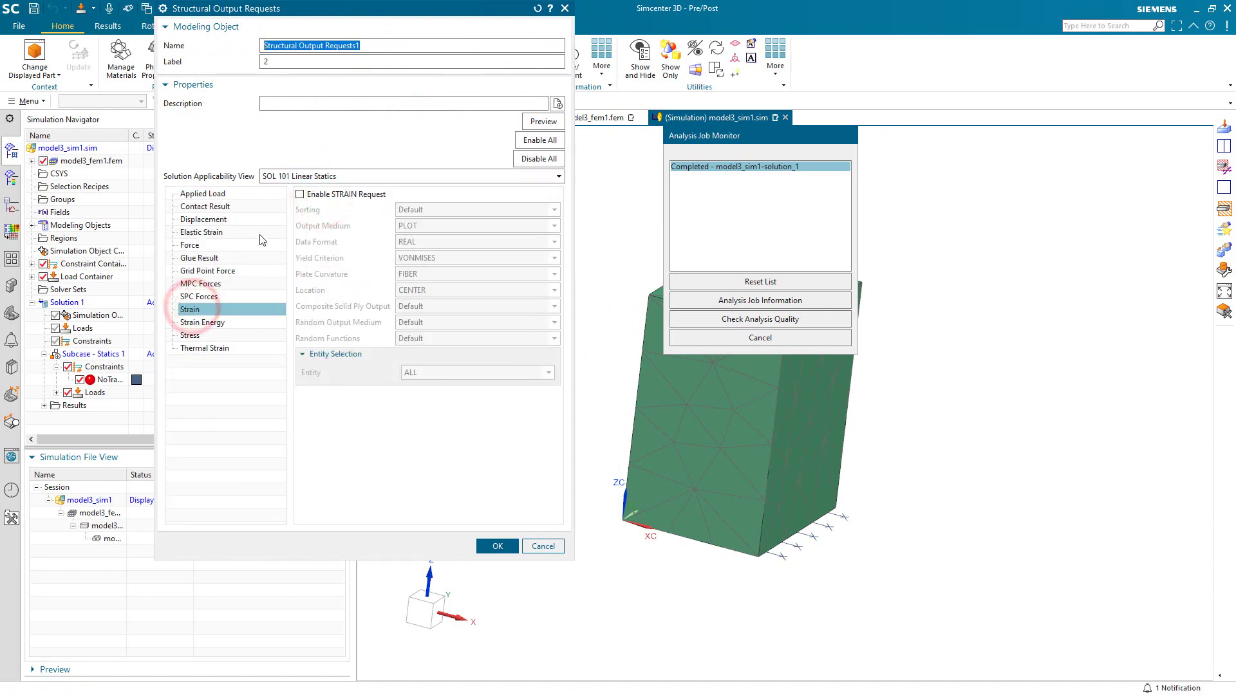
click(301, 195)
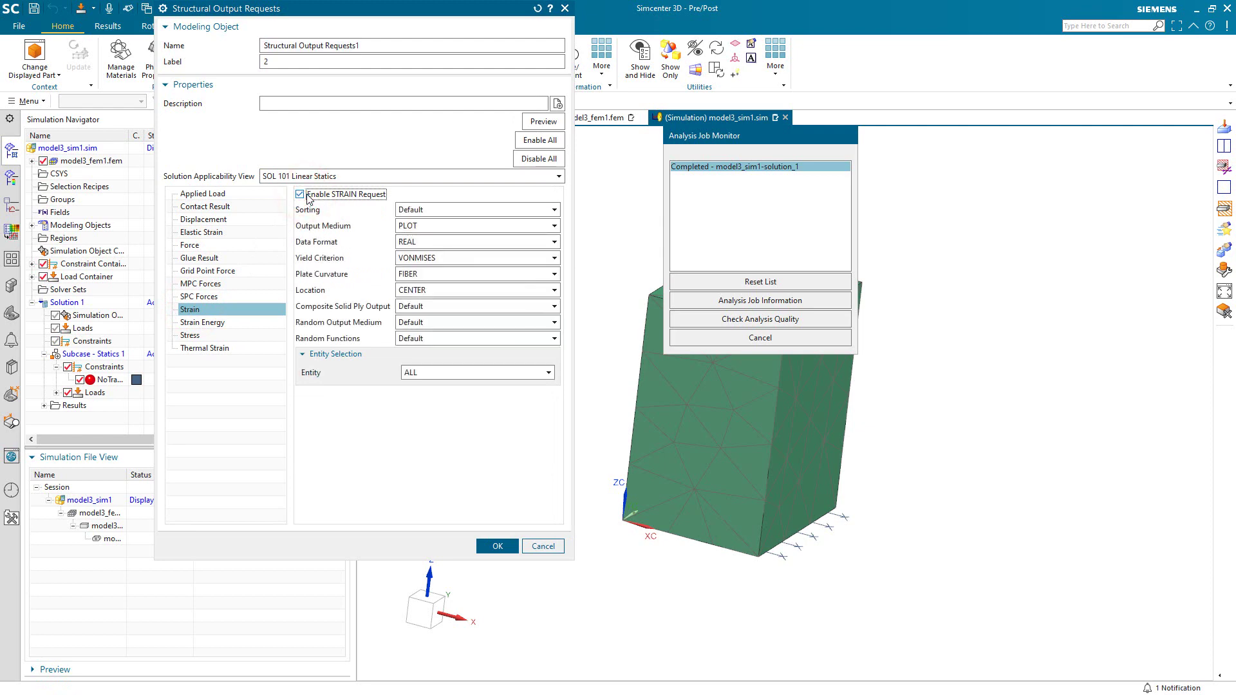
click(502, 545)
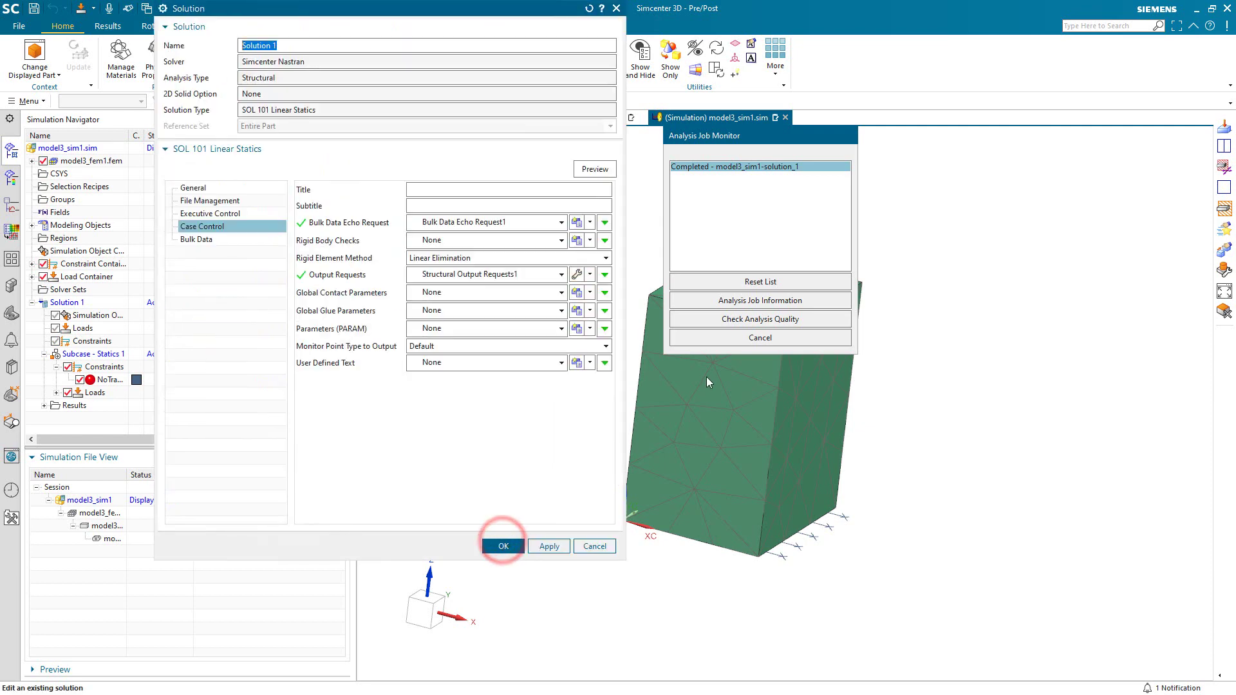
click(504, 545)
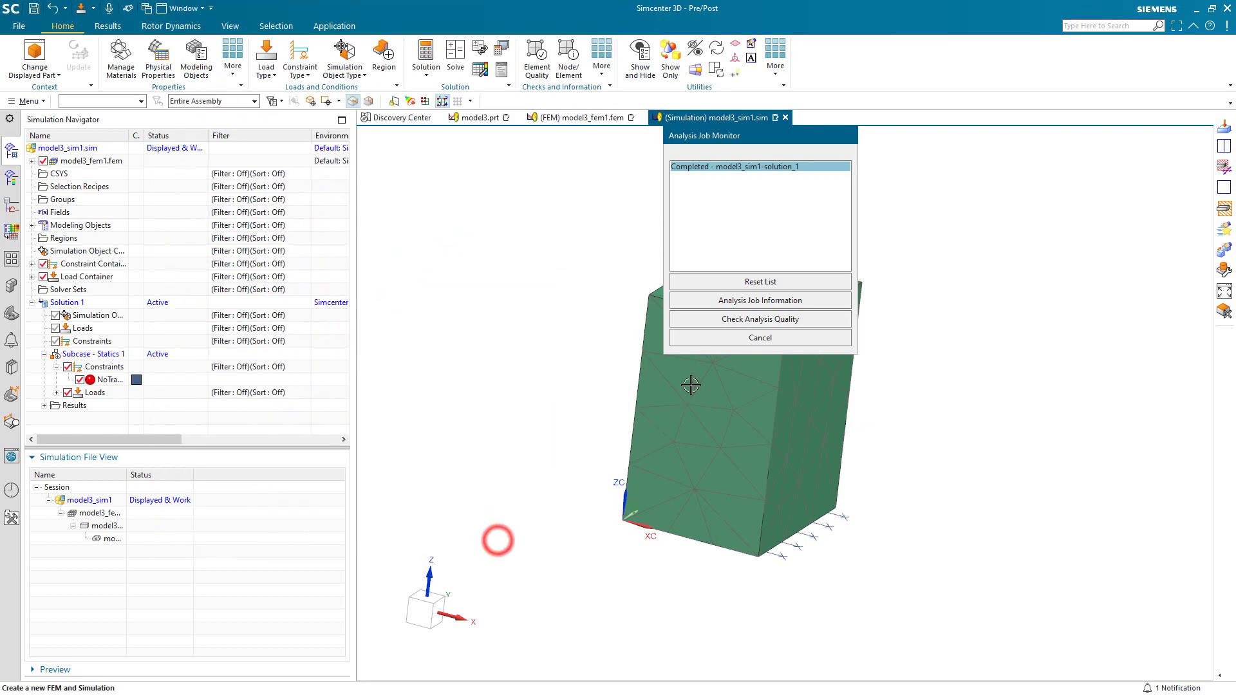
- Plot Solution 1's Displacement - Nodal contour, peaking at 4.707E-09 in, and briefly animate it
click(724, 338)
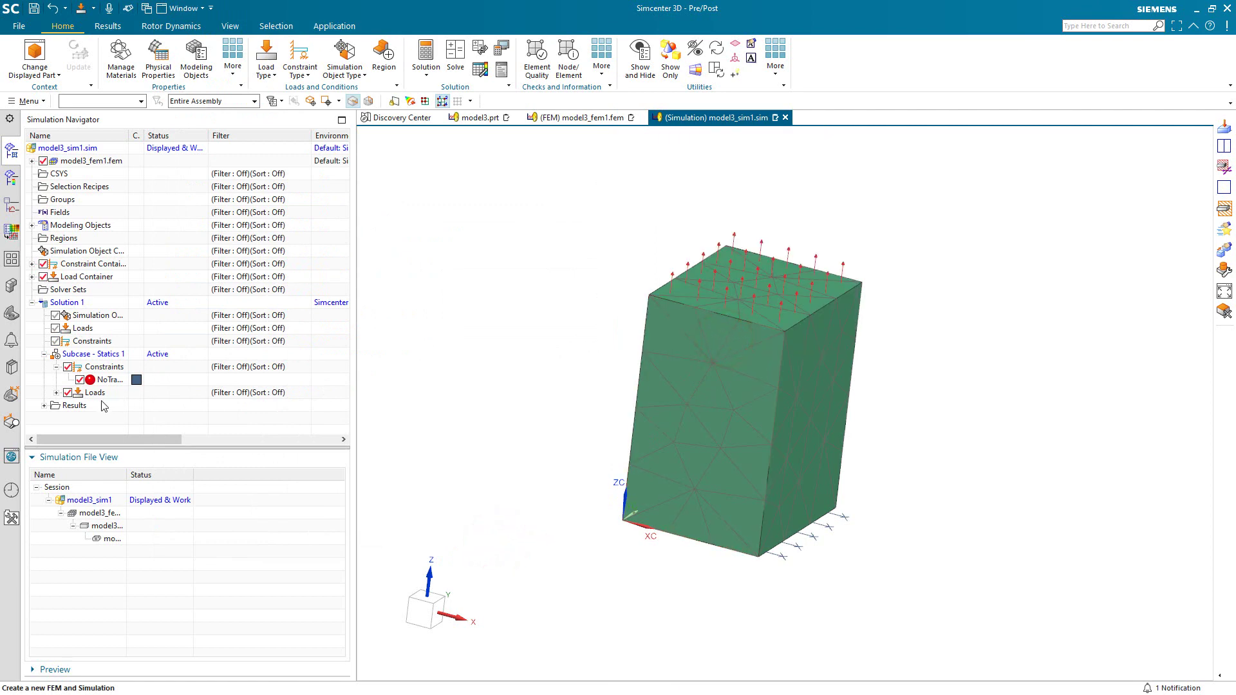
click(44, 406)
double_click(89, 418)
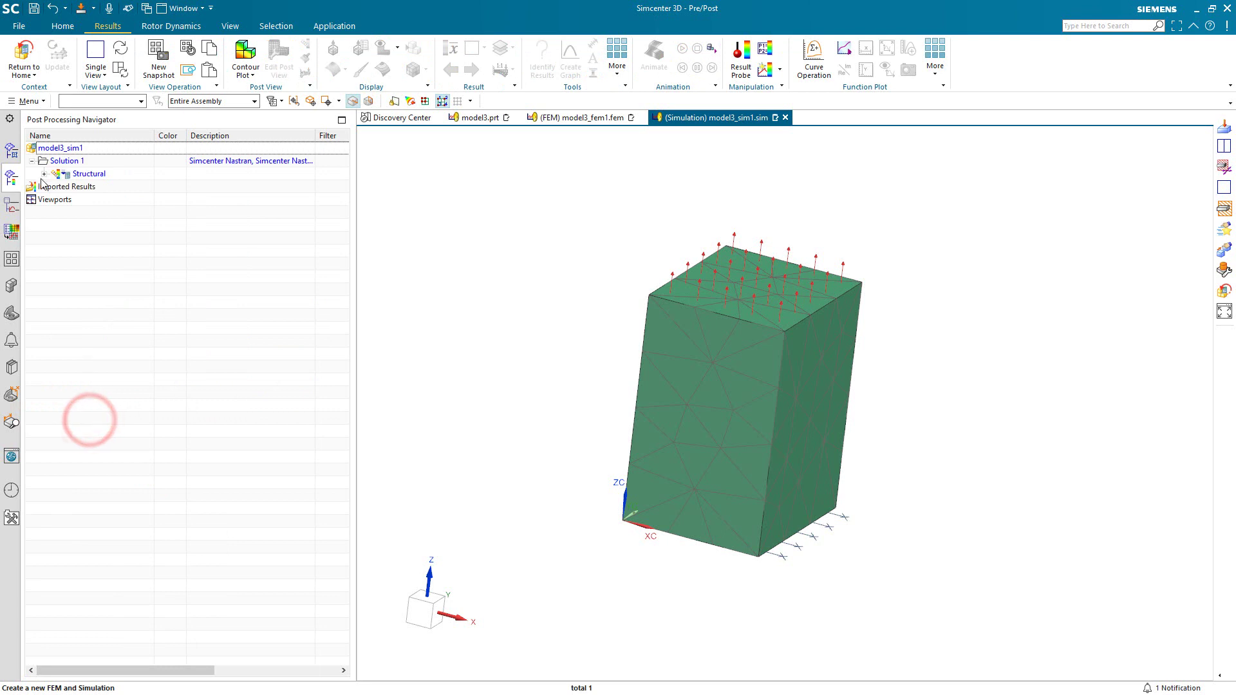
click(44, 174)
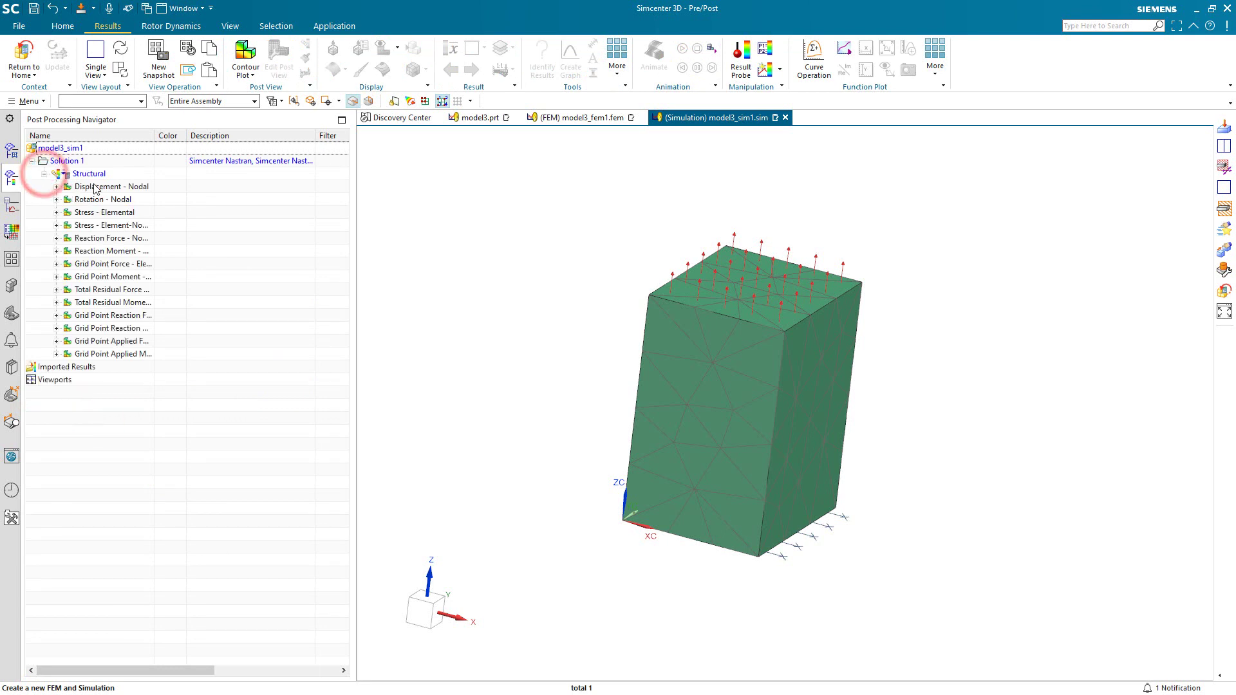
double_click(95, 186)
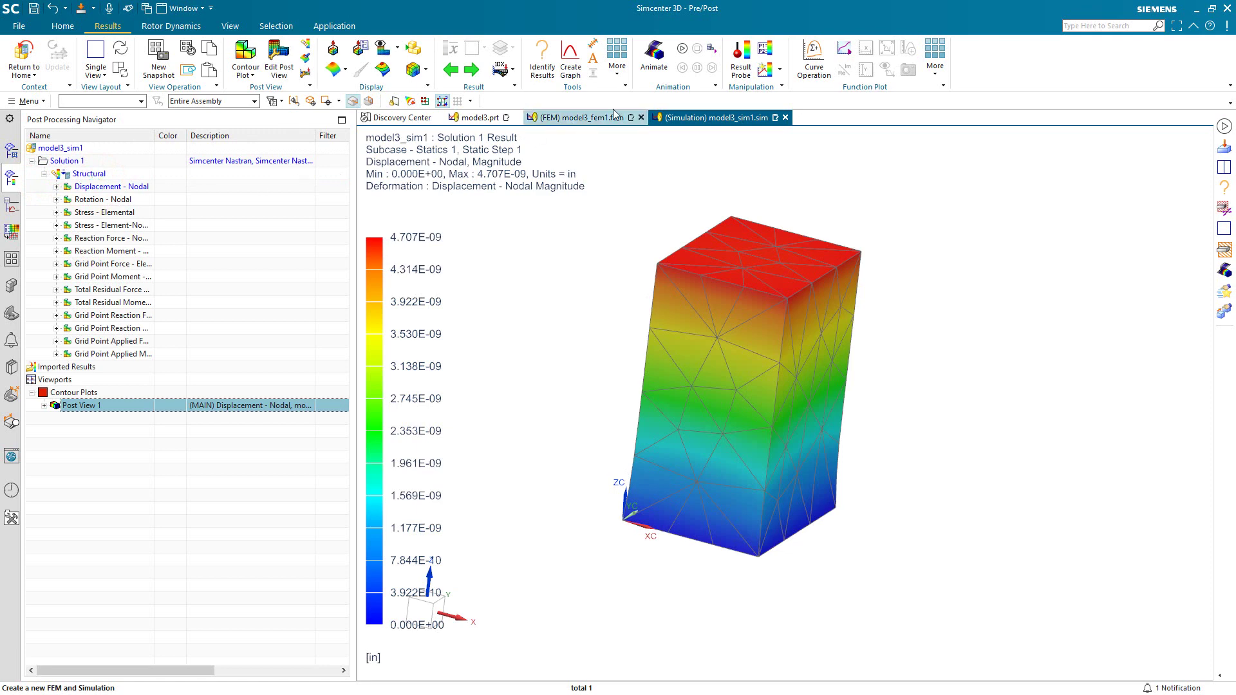
click(683, 49)
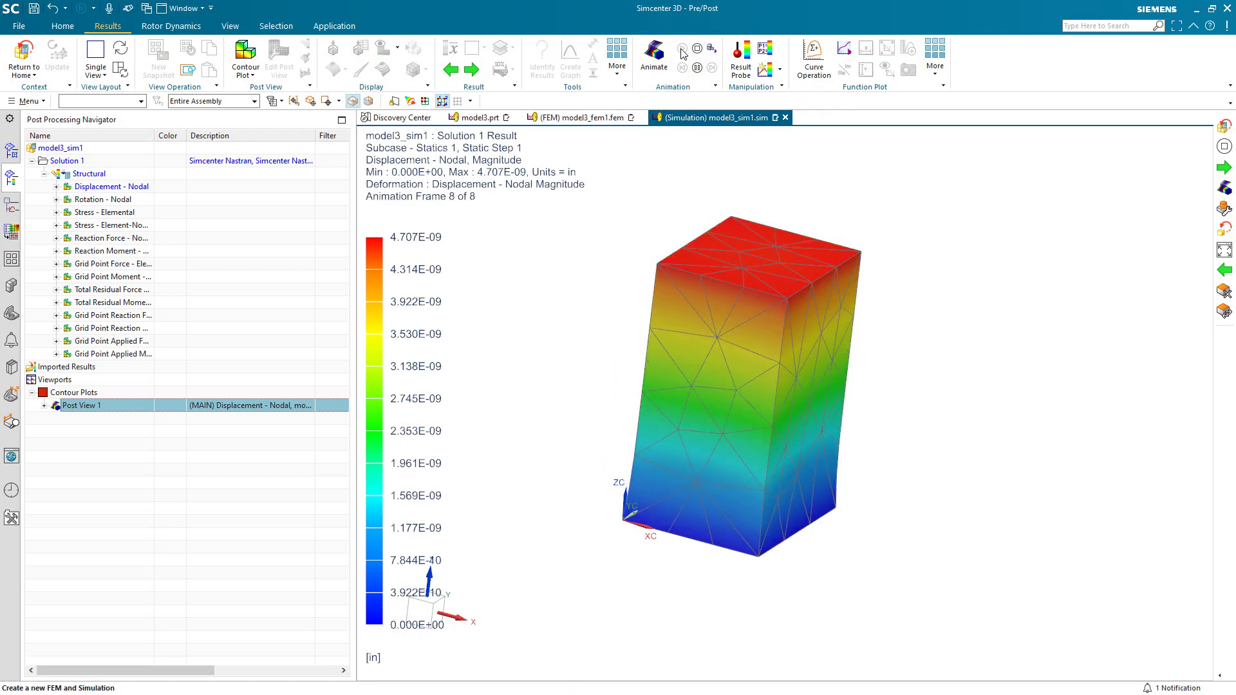
click(698, 50)
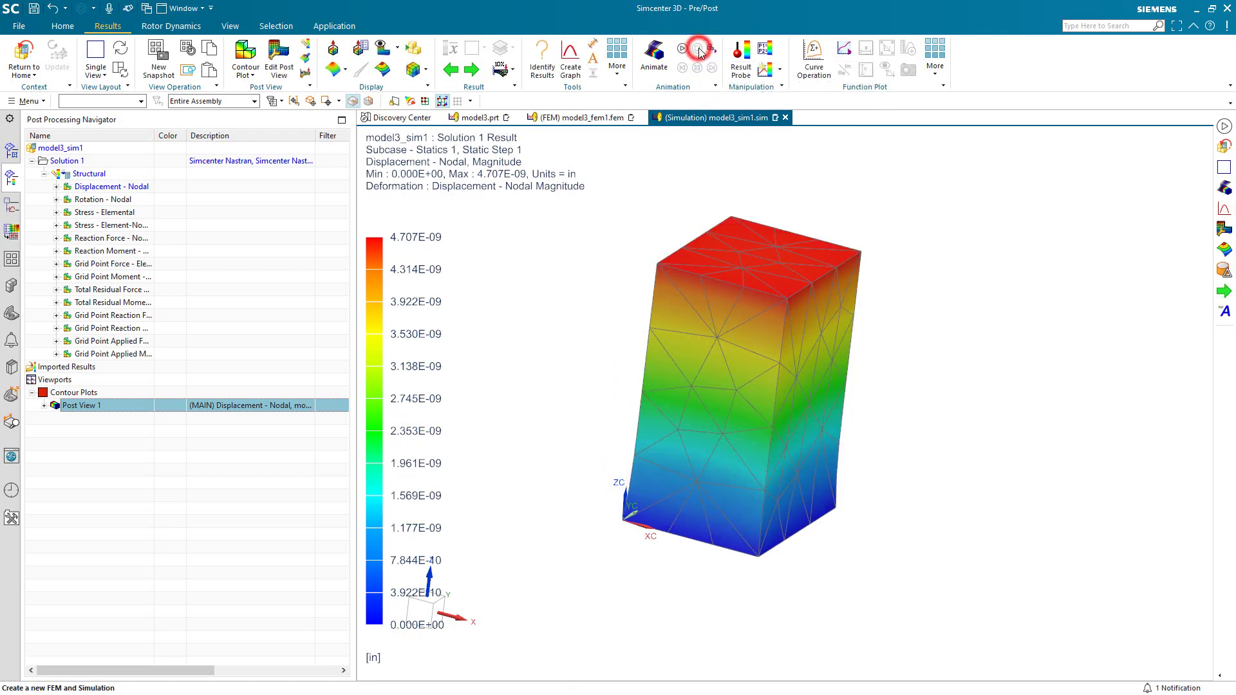
- Plot averaged von Mises Stress - Element-Nodal, ranging 4.290E-03 to 8.938E-03 lbf/in², viewed from several angles
double_click(153, 137)
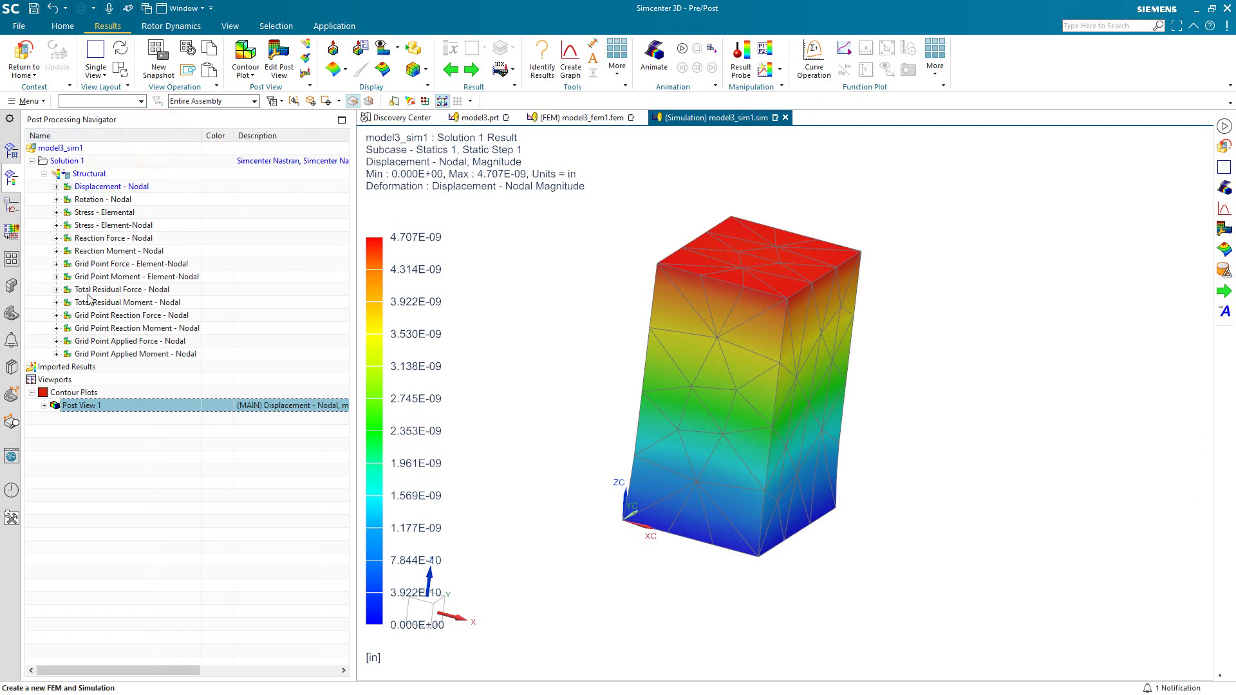
double_click(91, 226)
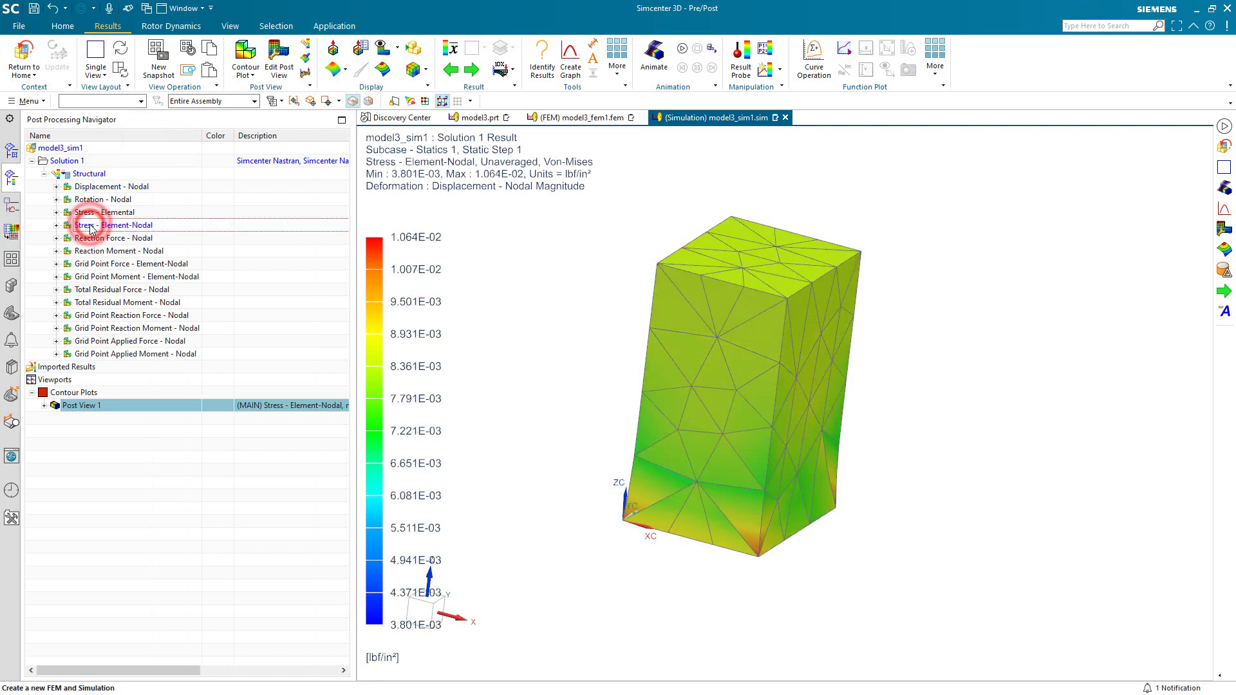
middle_drag(569, 433, 583, 385)
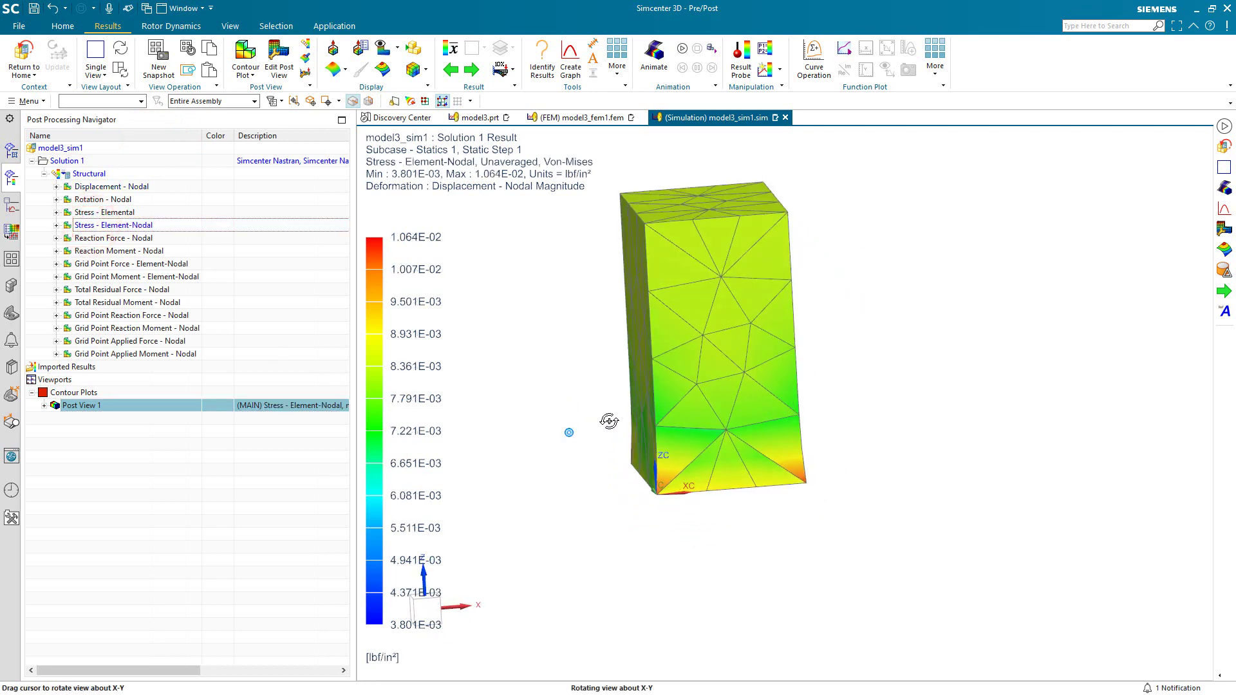
middle_drag(611, 422, 657, 422)
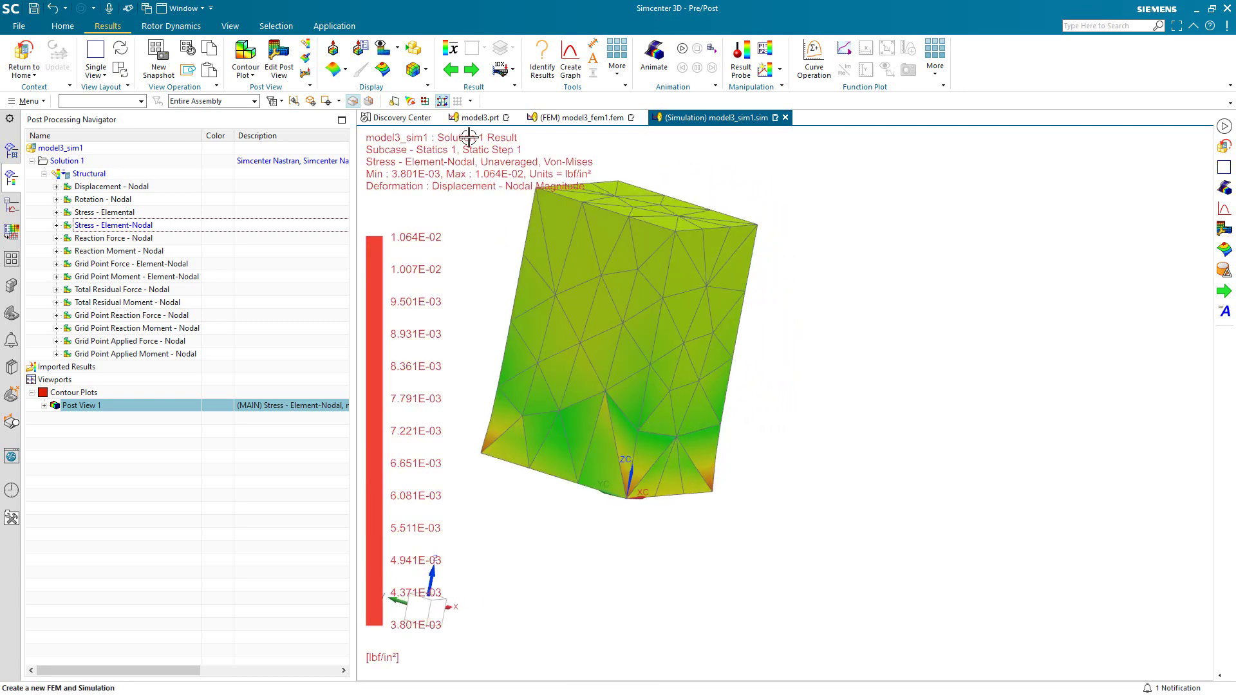
click(452, 51)
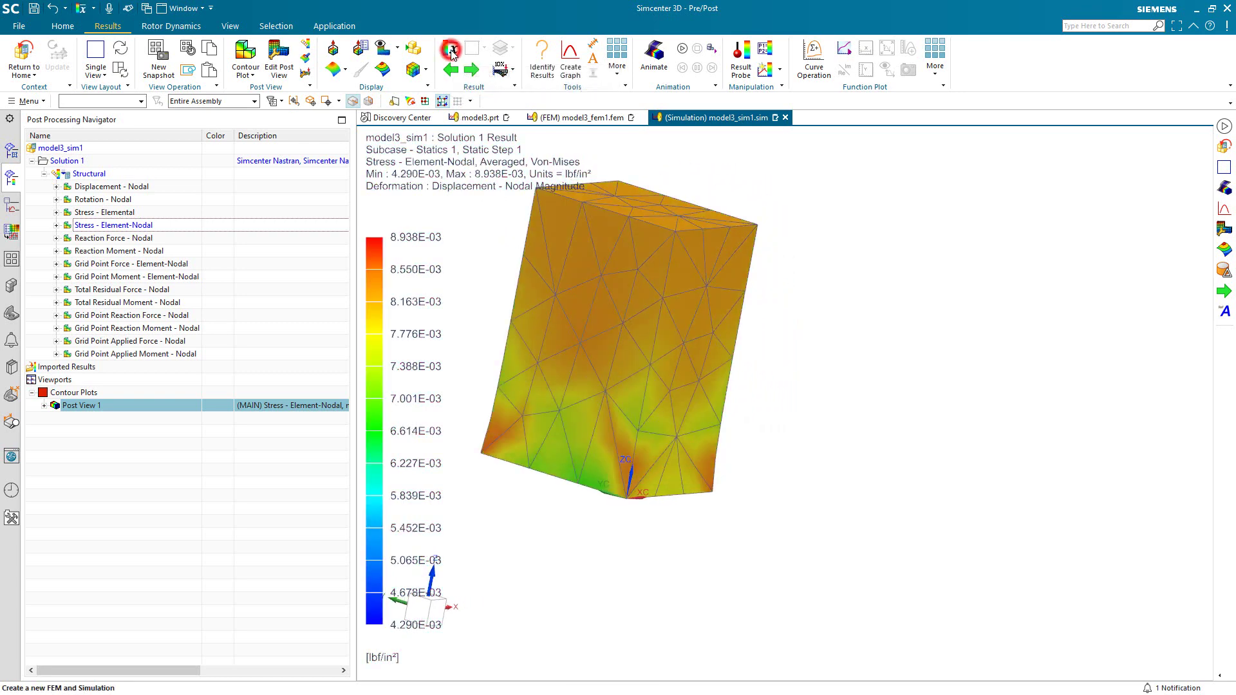
mouse_move(533, 367)
middle_down()
mouse_move(423, 320)
mouse_move(486, 408)
mouse_move(427, 368)
middle_up()
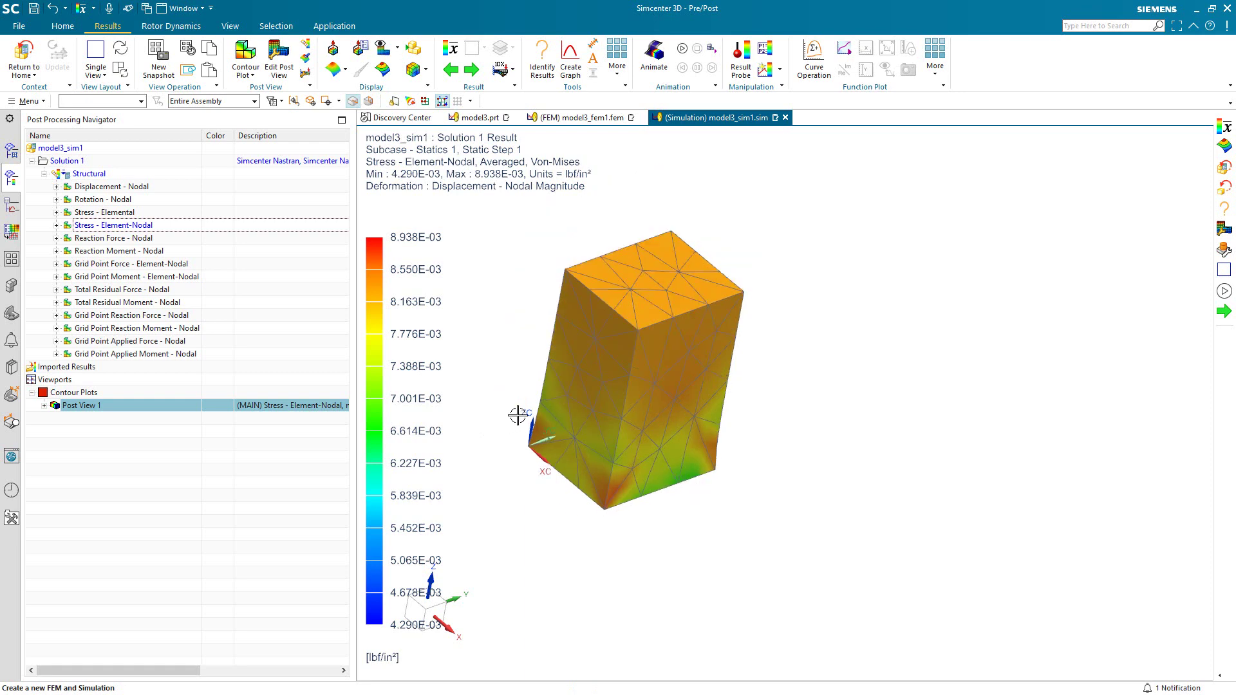
shift+middle_drag(504, 391, 544, 410)
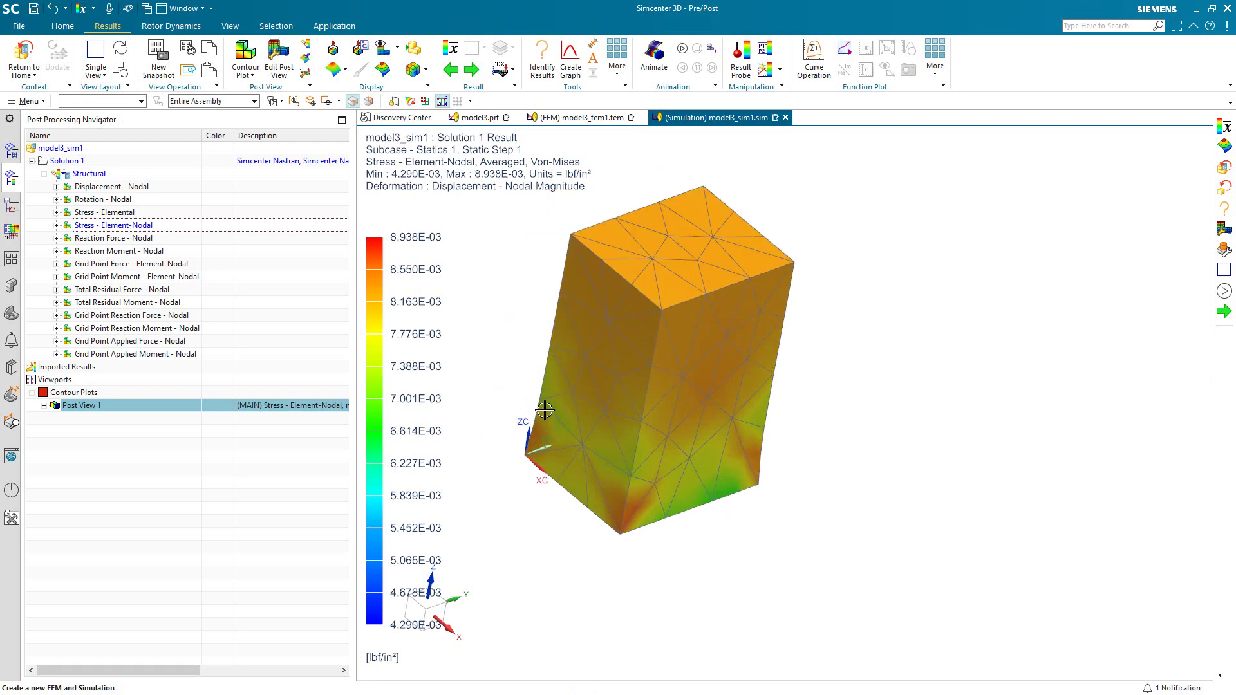
- Return to the simulation setup and save the simulation with its model3.prt part
click(27, 58)
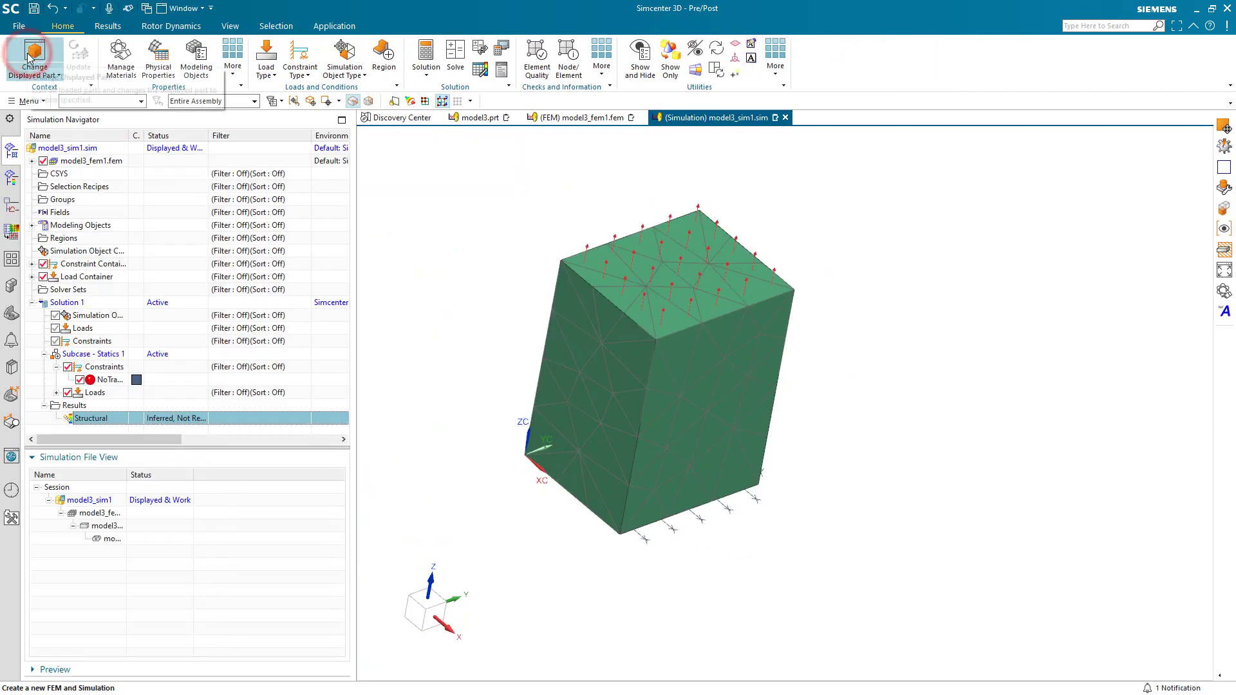
click(34, 9)
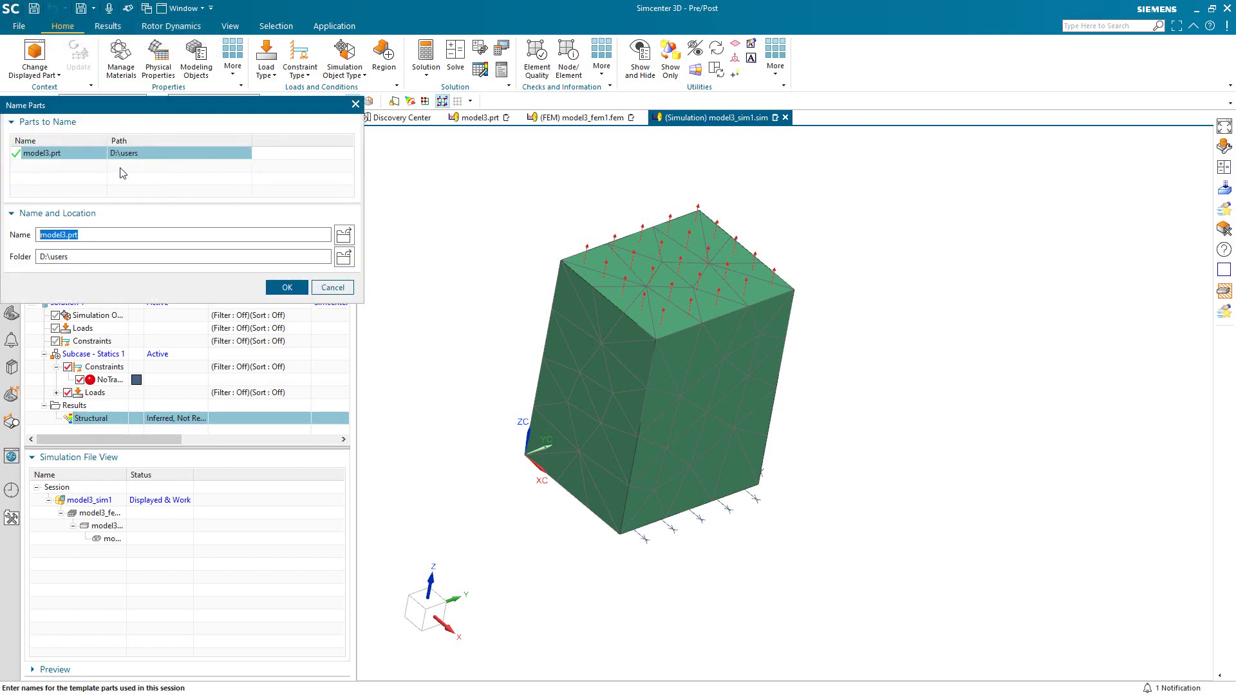
click(281, 287)
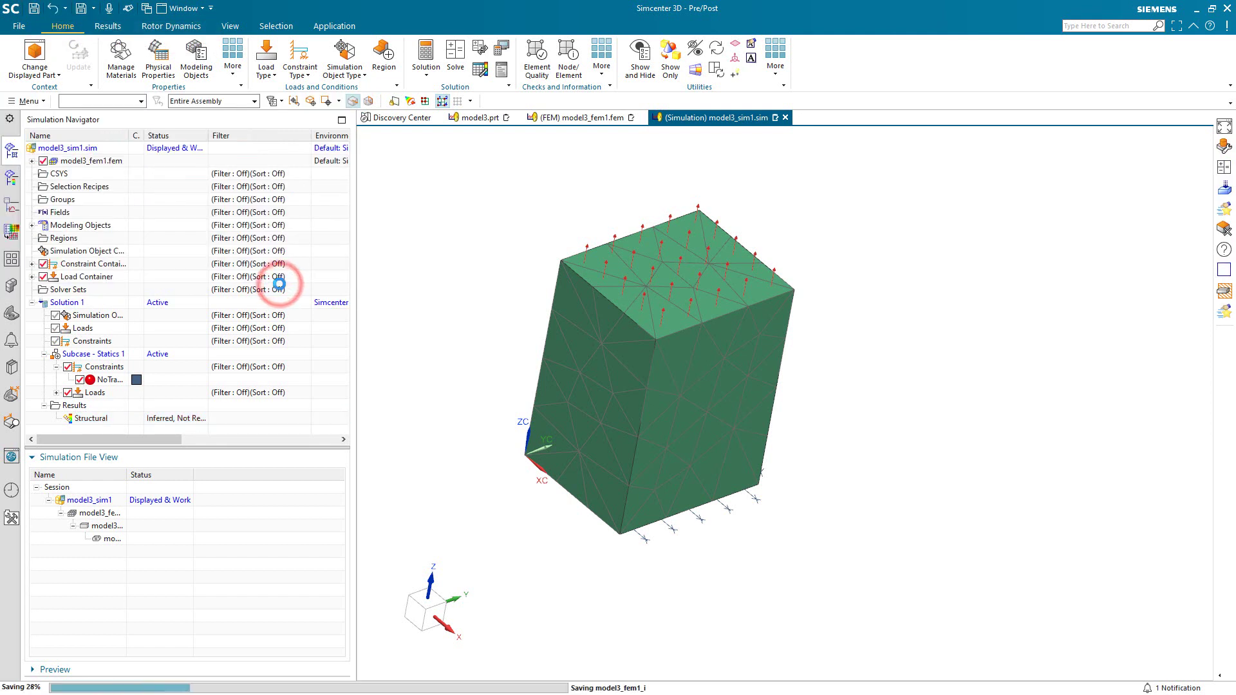